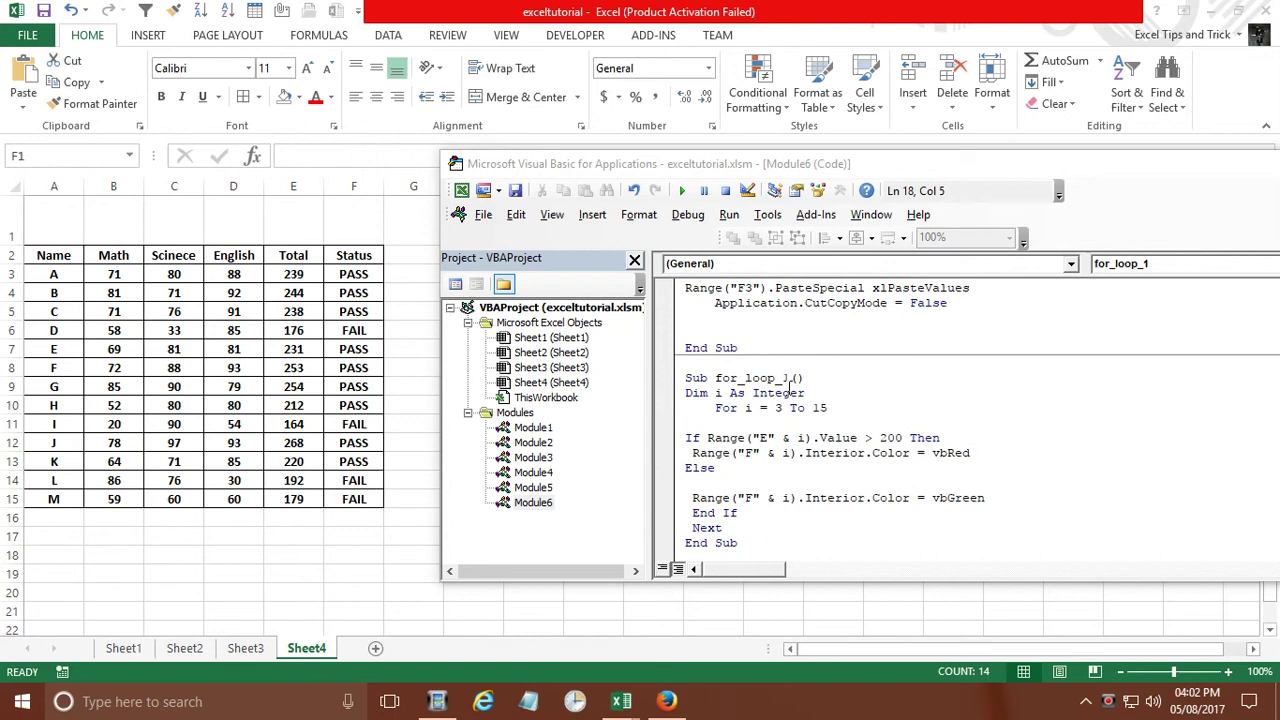
Step: Lower the speaker volume to 7, then move aside and close the macro editor
left_click(1153, 701)
left_click_drag(1205, 657, 1024, 657)
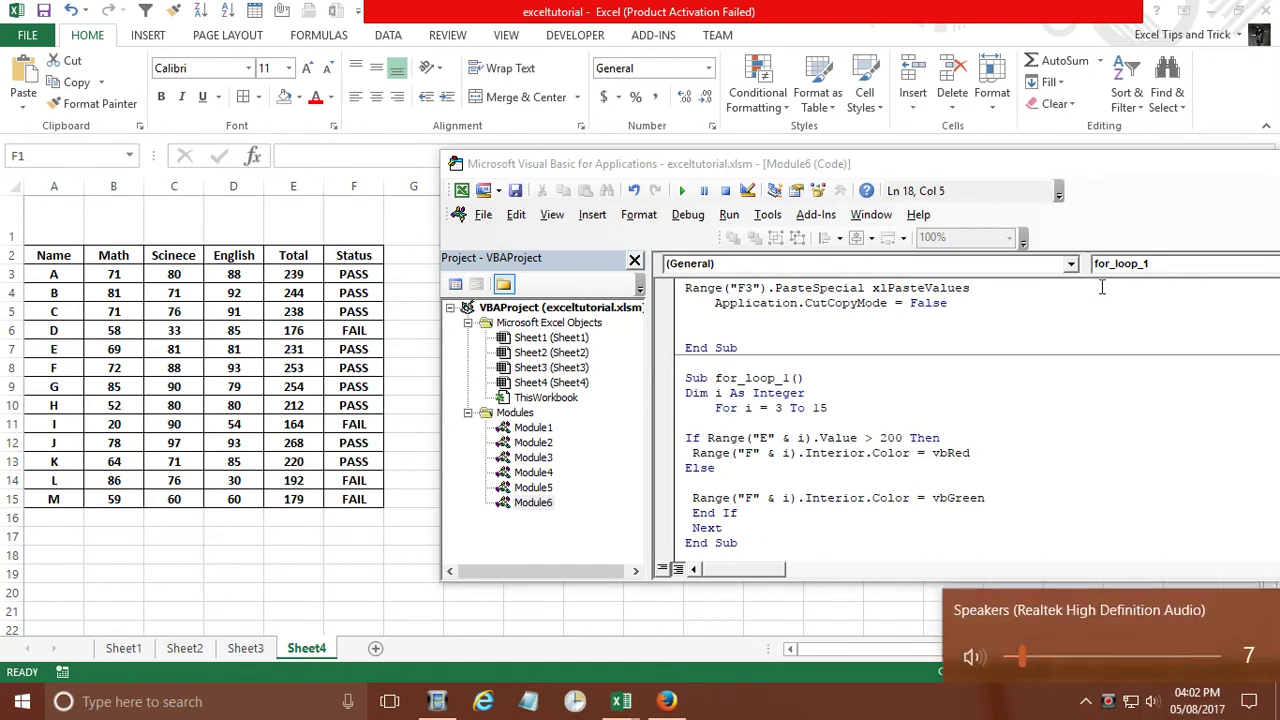
left_click(1000, 300)
left_click_drag(1118, 170, 778, 236)
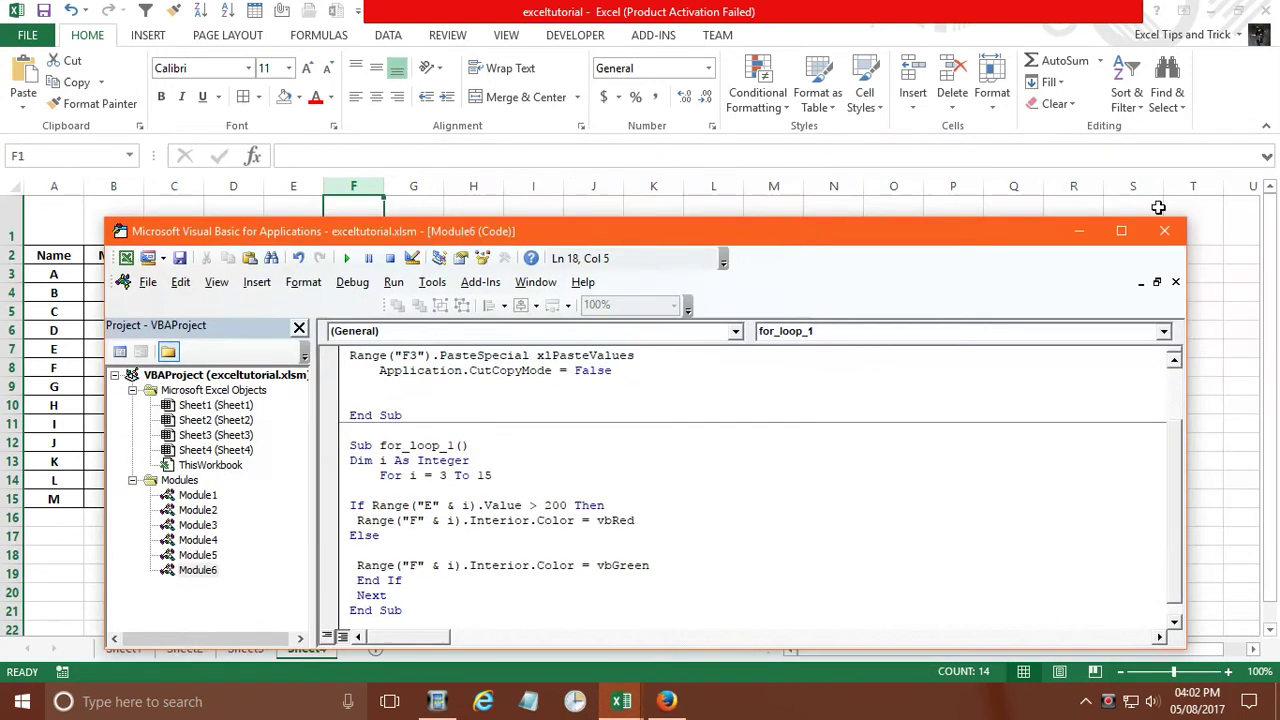
left_click(1160, 229)
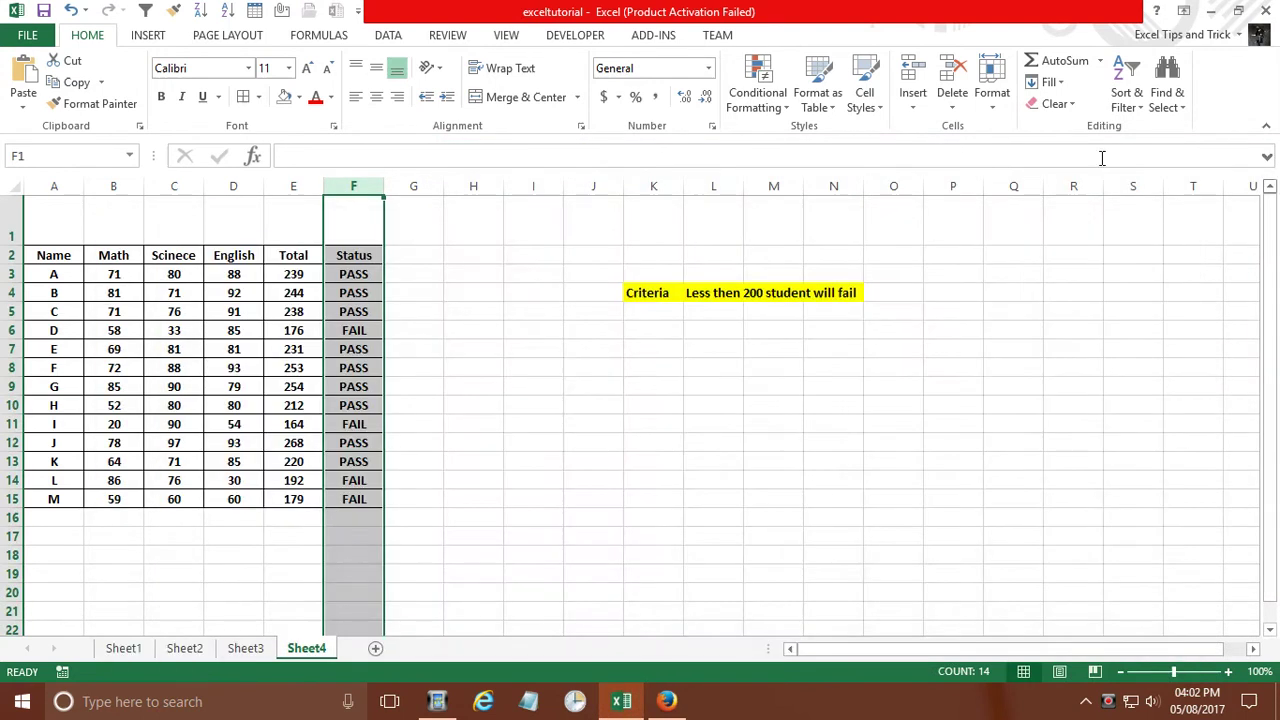
Step: Review the Total formula in E3 and the Status values in F4, F6, F10 and F11
left_click(306, 277)
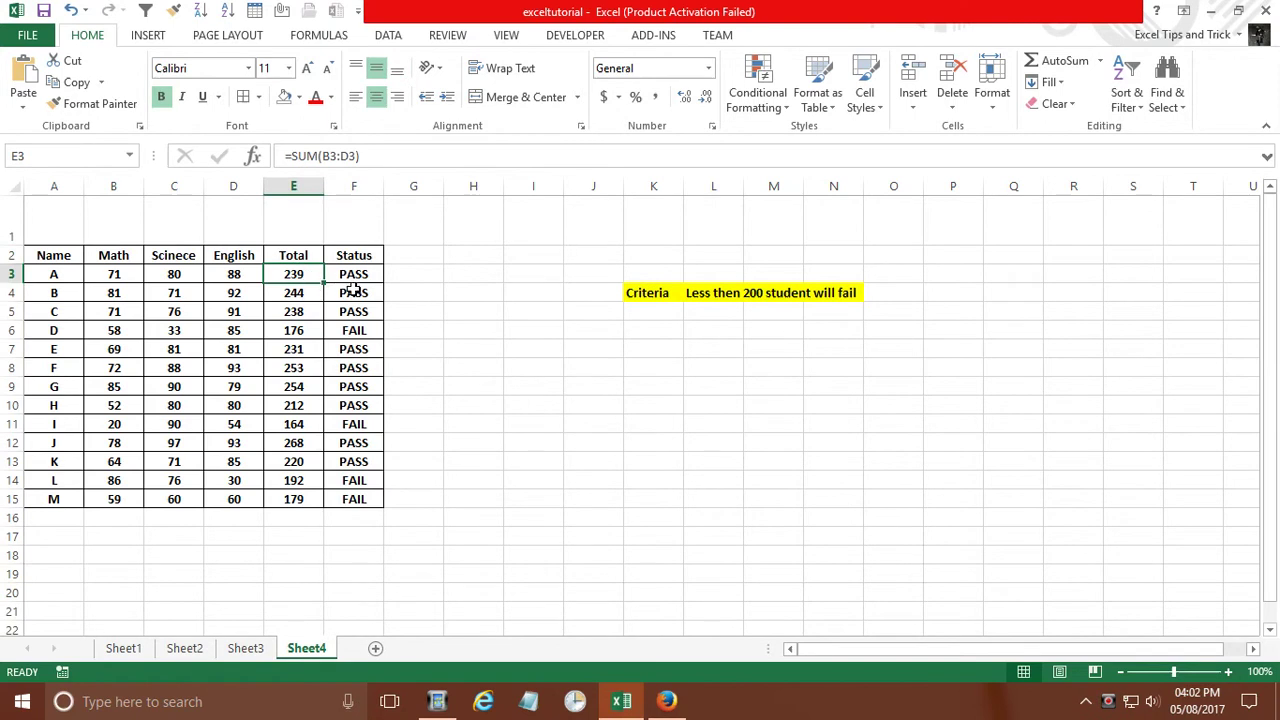
left_click(352, 290)
left_click(357, 332)
left_click(370, 410)
left_click(372, 424)
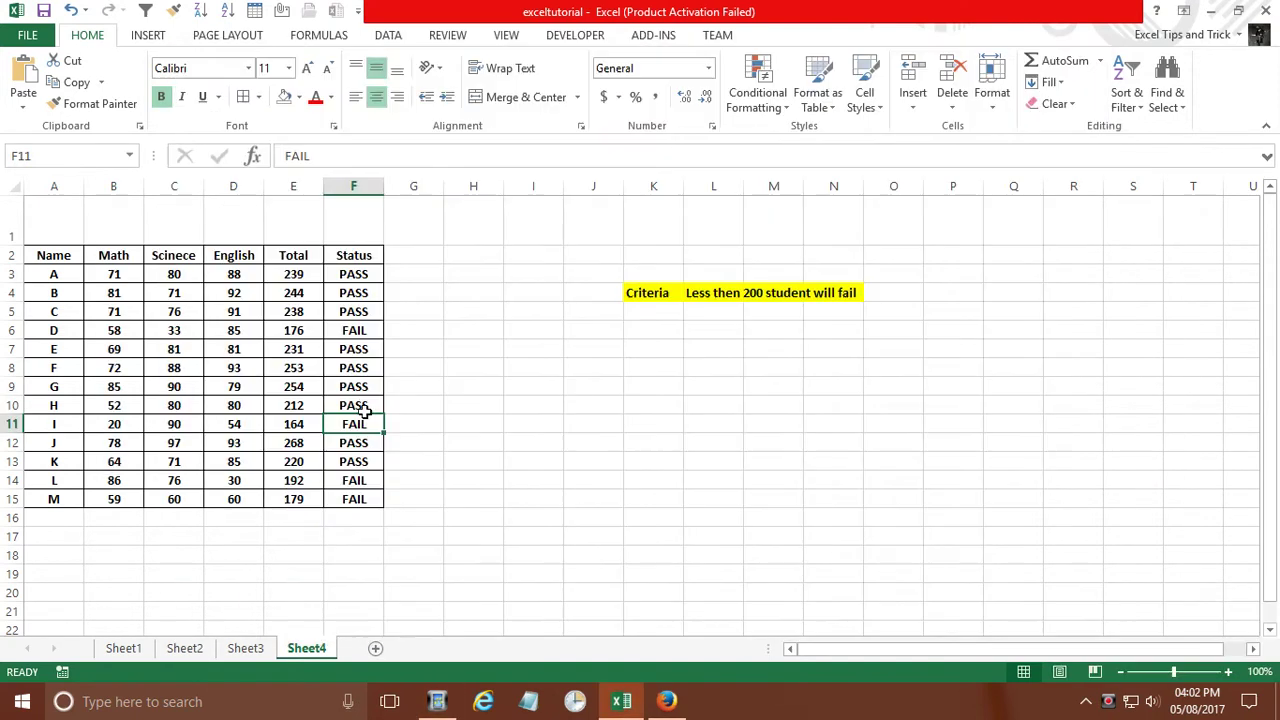
left_click(434, 375)
Step: Reopen the macro editor and scroll up through the module code
key("alt+F11")
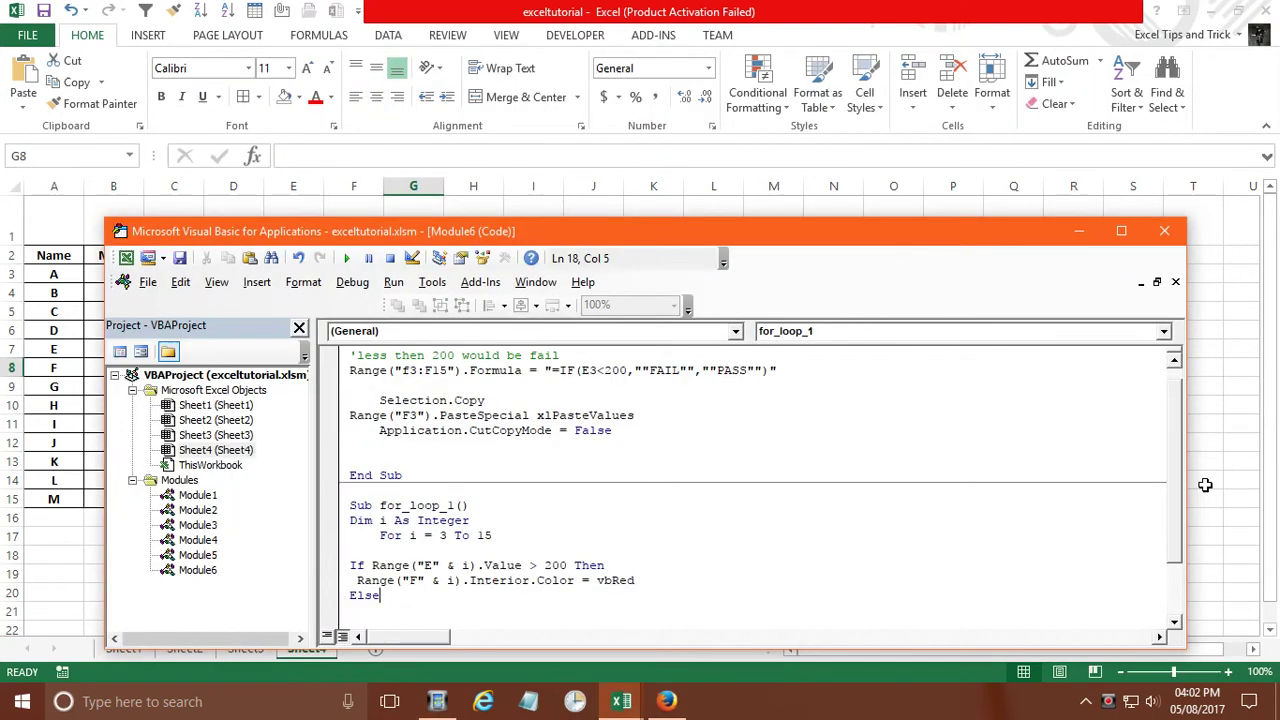
left_click_drag(523, 237, 876, 177)
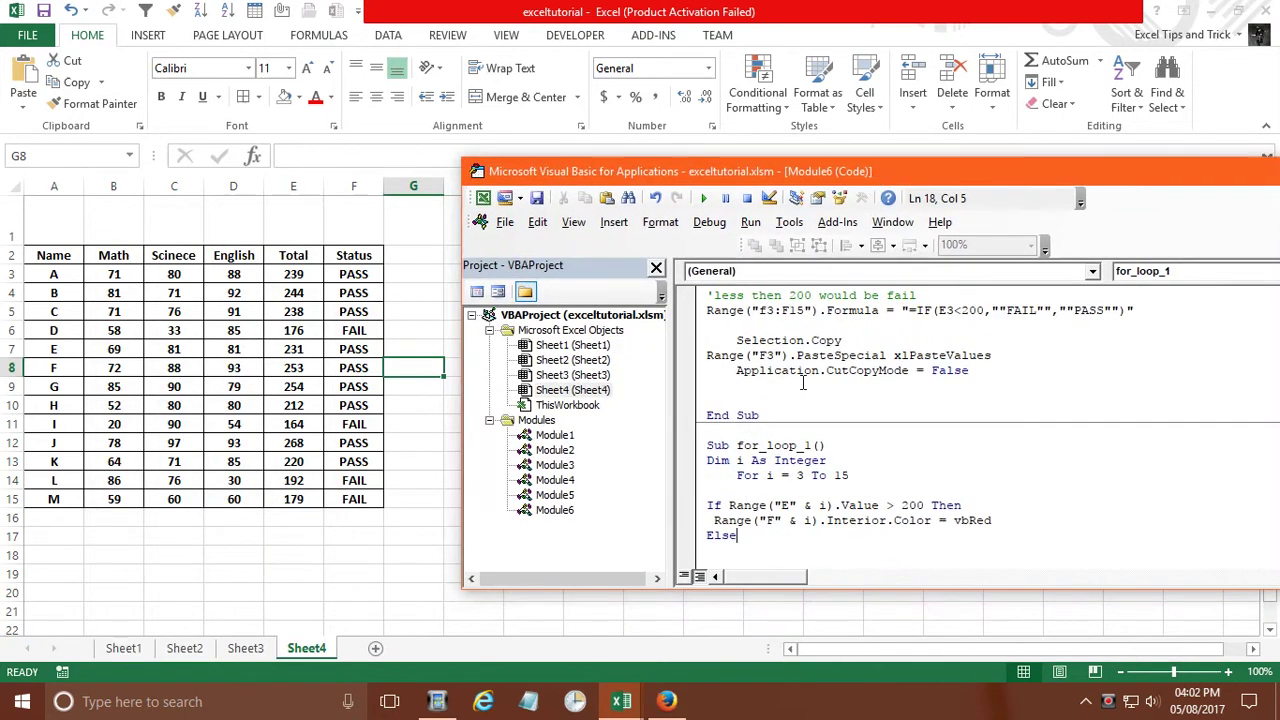
scroll(804, 383, "up", 1)
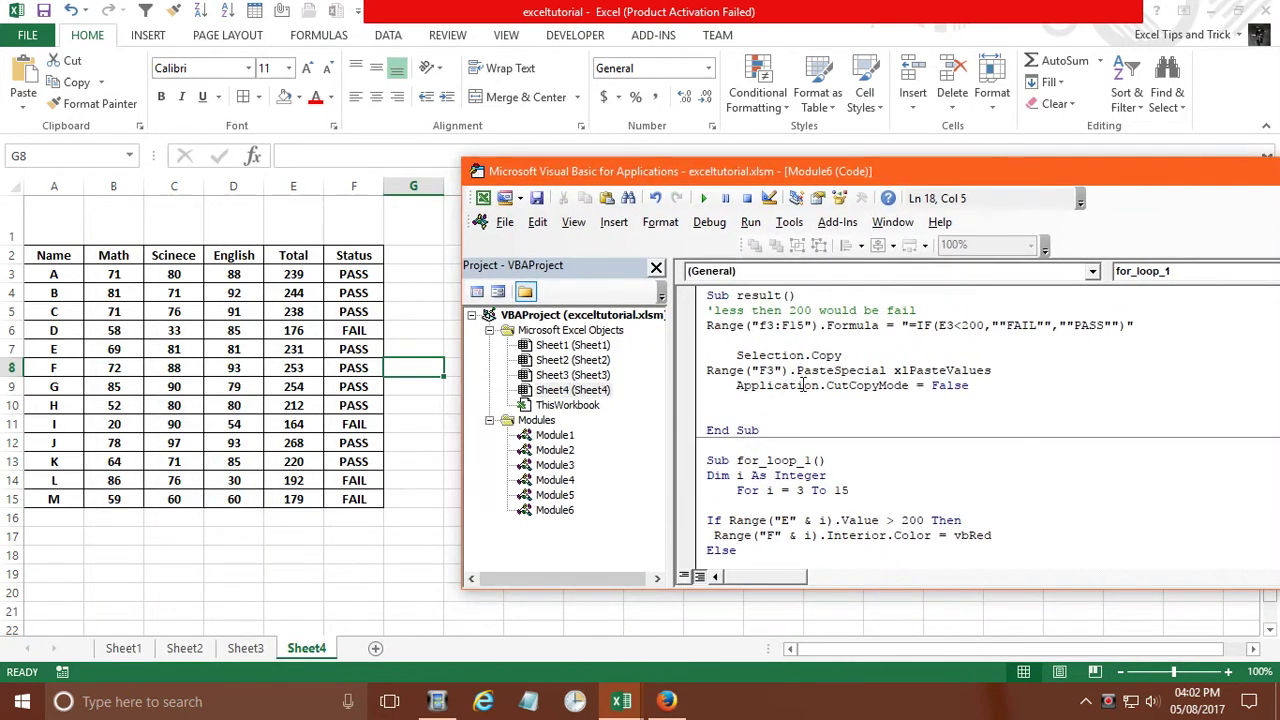
Step: Clear the PASS/FAIL values from Status cells F3:F15
left_click(350, 279)
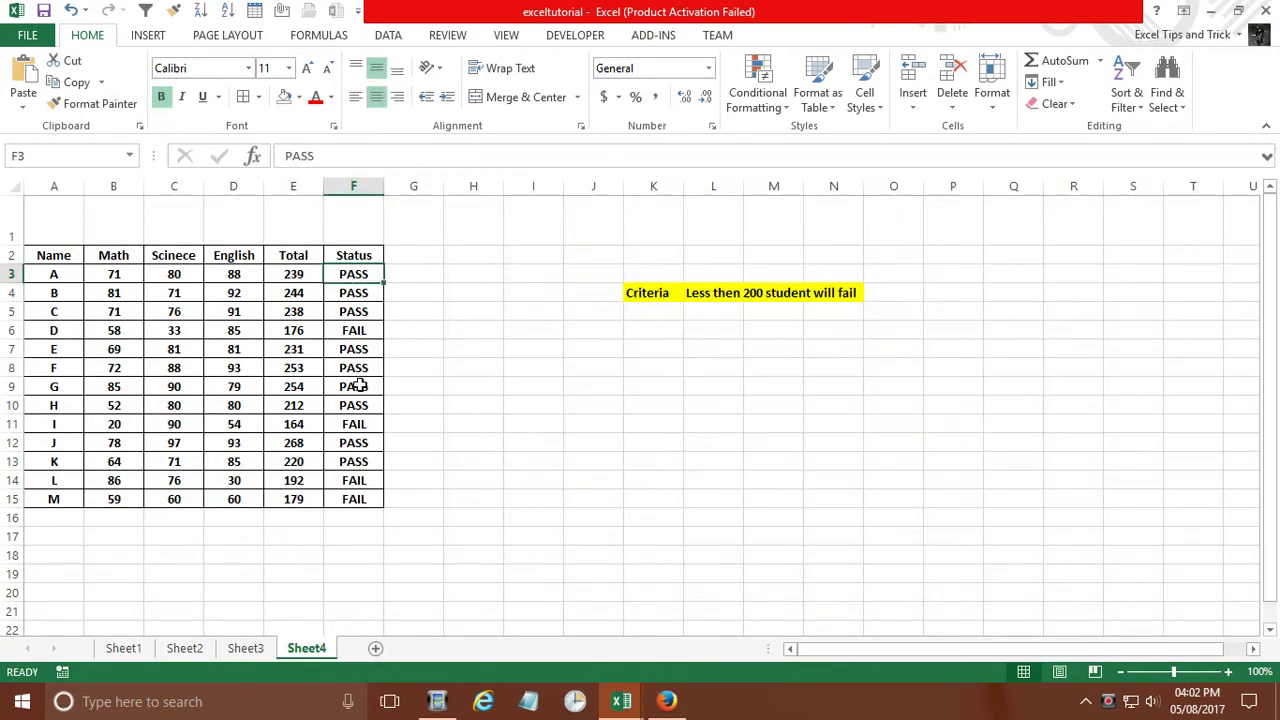
left_click(346, 500, "shift")
key("Delete")
Step: Delete the entire for_loop_1 procedure from the module
key("alt+F11")
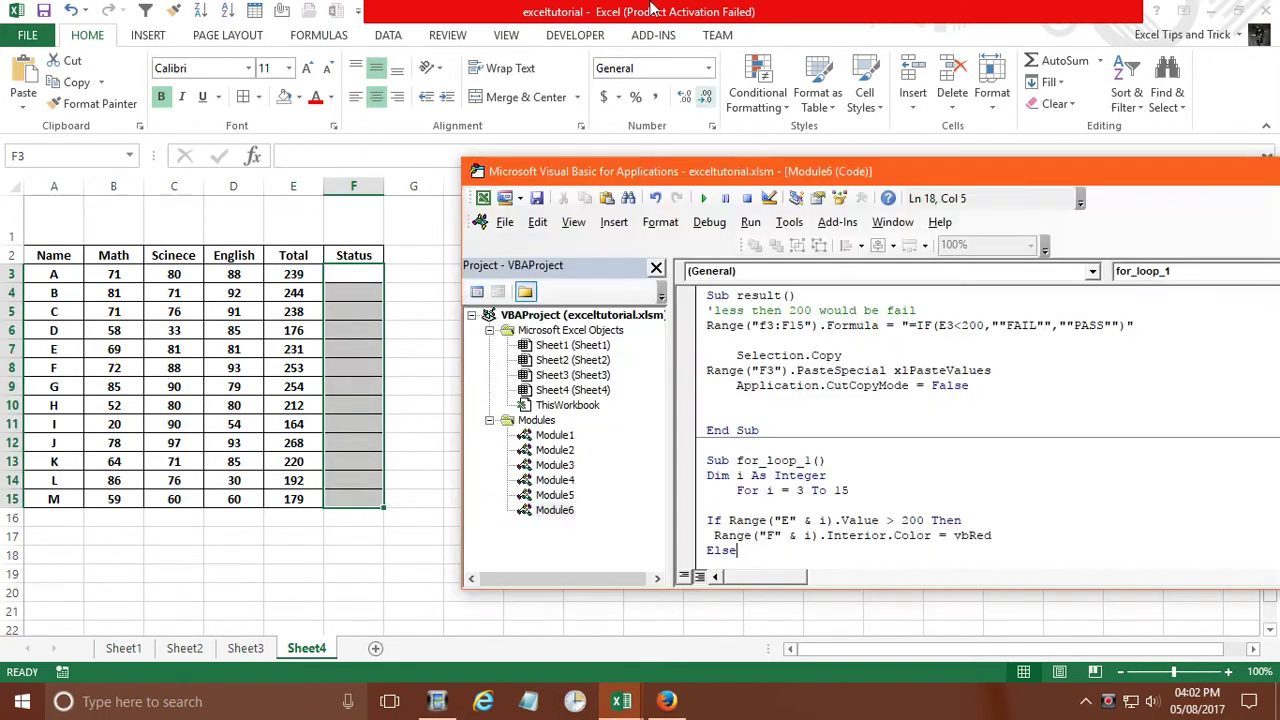
left_click(715, 448)
left_click_drag(715, 460, 789, 597)
key("Delete")
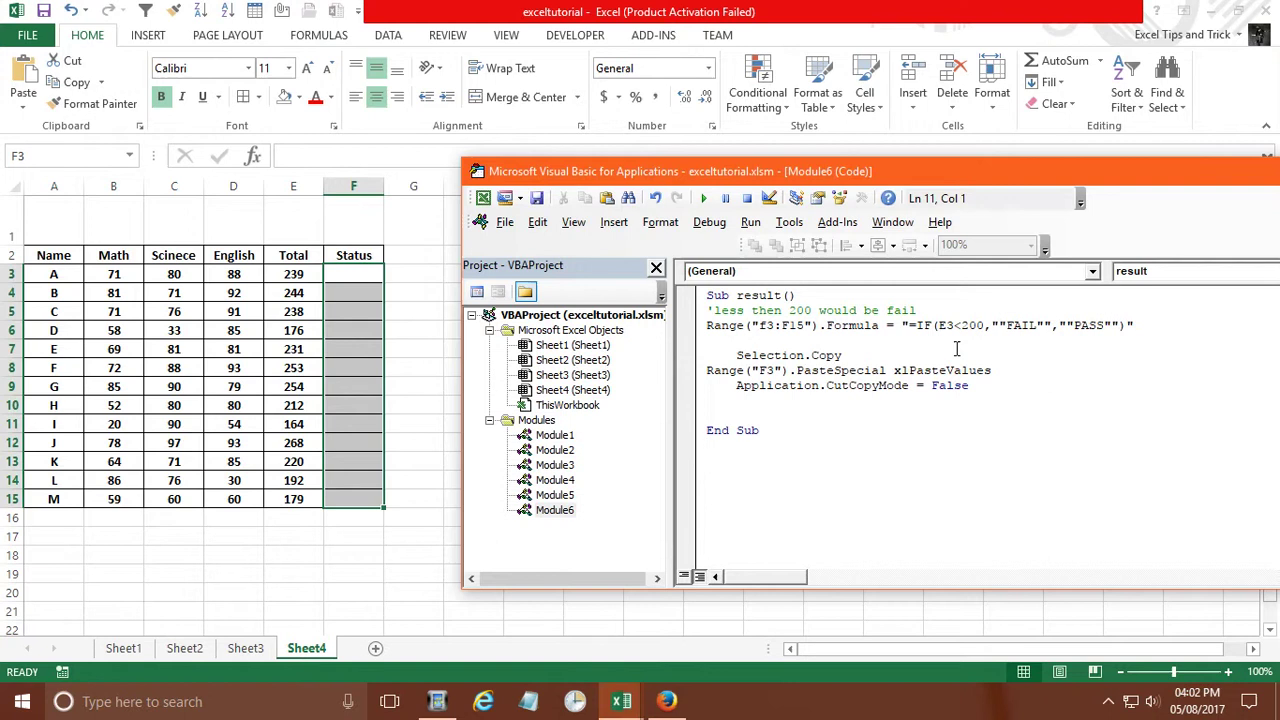
Step: Run the result macro to refill F3:F15 with PASS/FAIL and reveal the criteria note
left_click(722, 296)
left_click(703, 198)
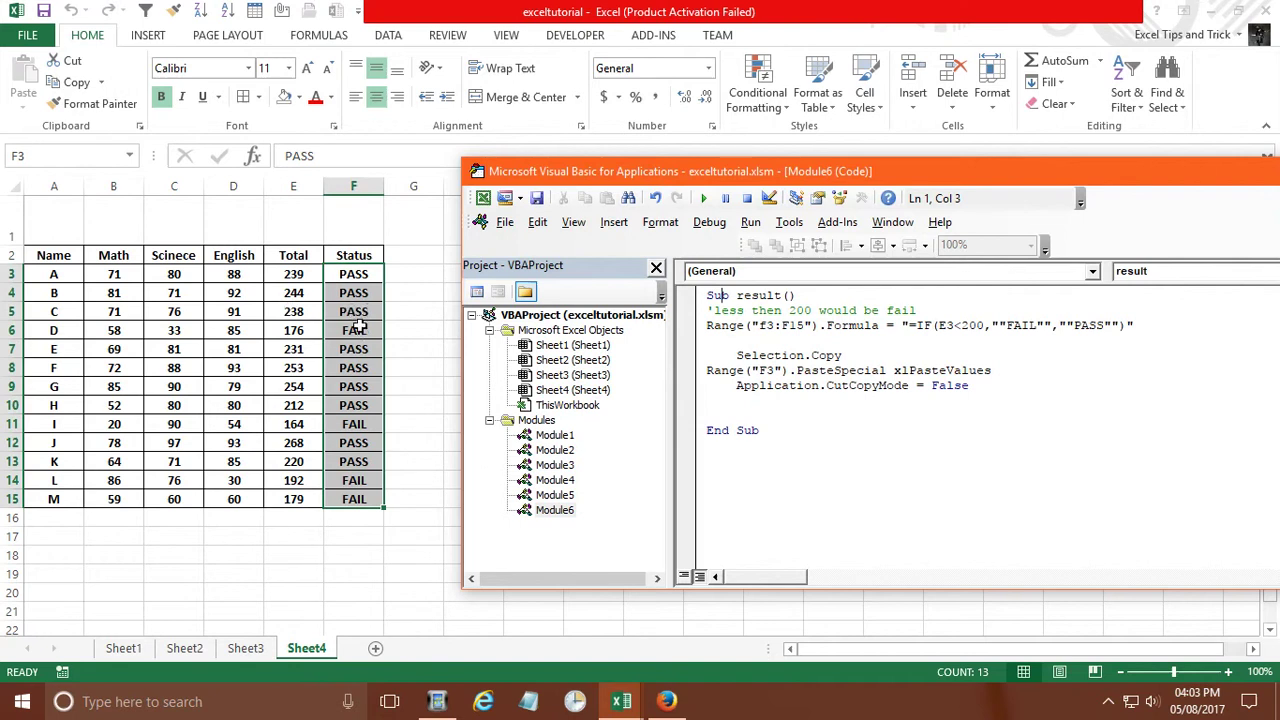
mouse_move(752, 171)
left_mouse_down()
mouse_move(750, 429)
mouse_move(791, 121)
left_mouse_up()
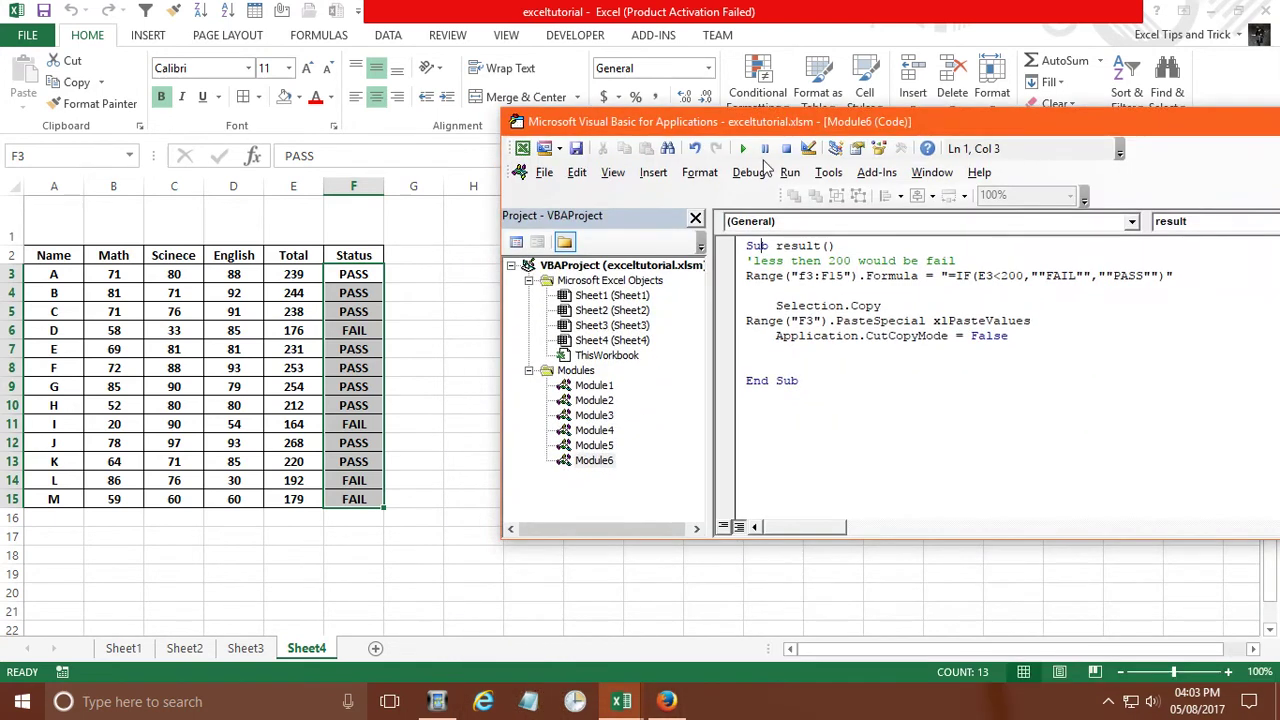
Step: Add a Sub result_2() header below the result macro, fixing the misspelled name
left_click(906, 474)
key("Return")
type("sub ")
type("resul")
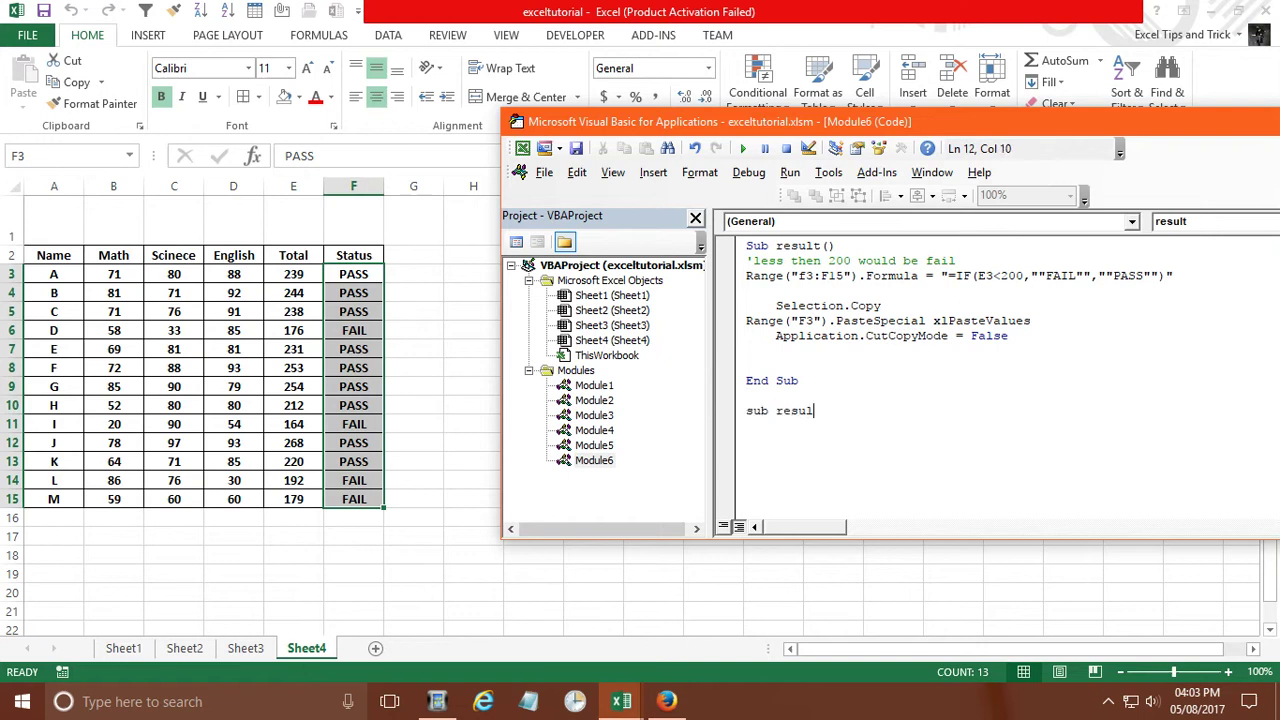
type(" 2")
type("()")
key("Return")
key("Return")
key("Return")
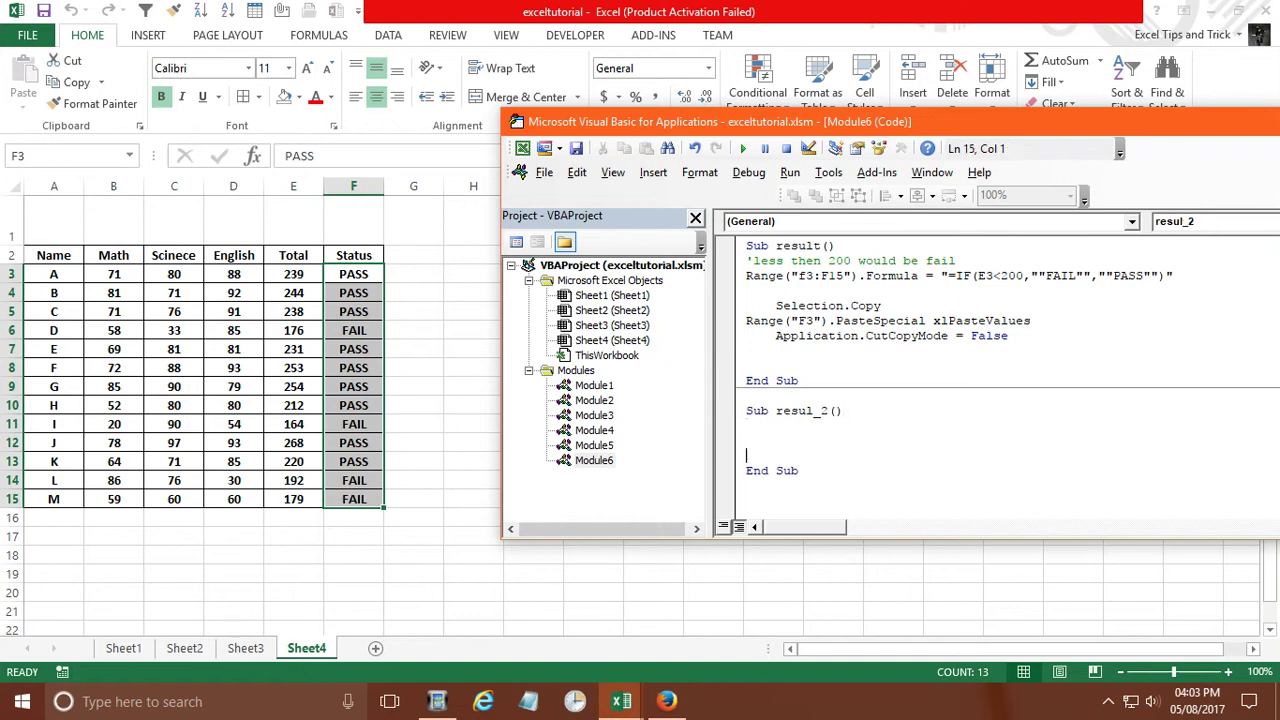
left_click(816, 413)
type("t")
Step: Declare Dim i As Integer in the result_2 body
key("Down")
key("Down")
key("Up")
type("dim i a")
type("s int")
key("Tab")
key("Return")
key("Return")
Step: Begin the loop line with 'i =' and glance at the worksheet data
left_click(747, 485)
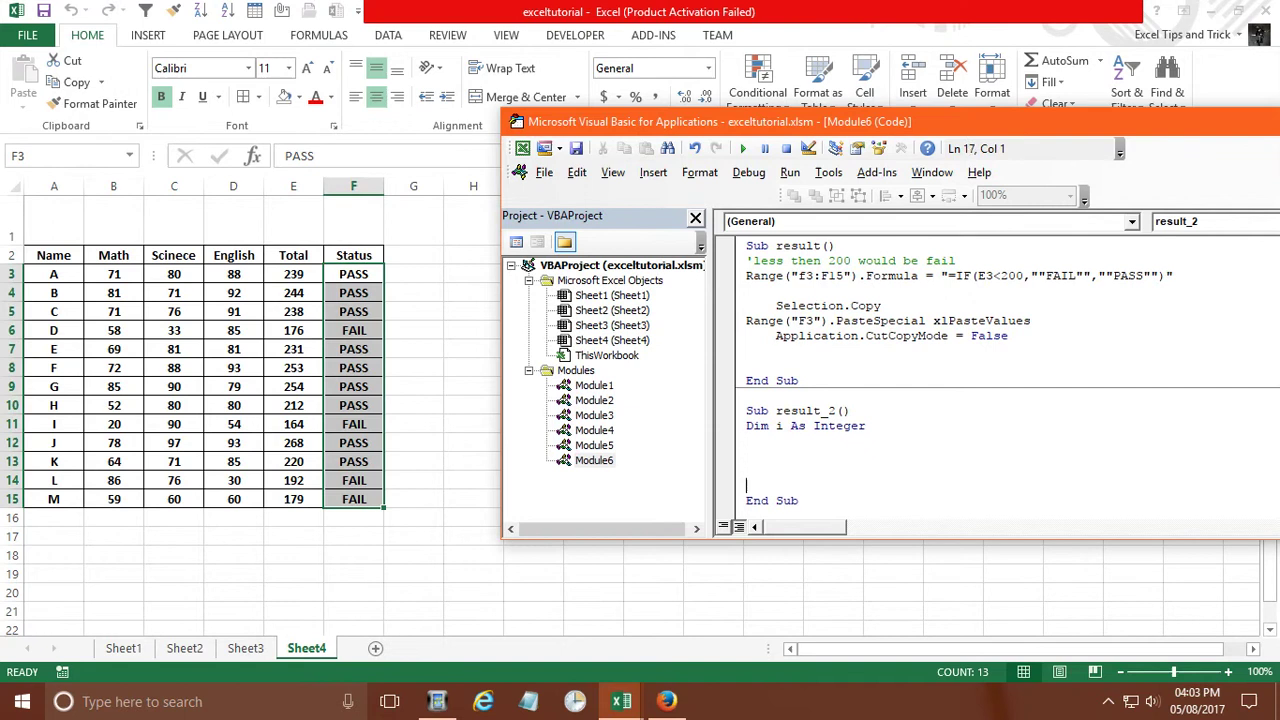
left_click(747, 455)
key("Tab")
key("Up")
type("i =")
key("alt+F11")
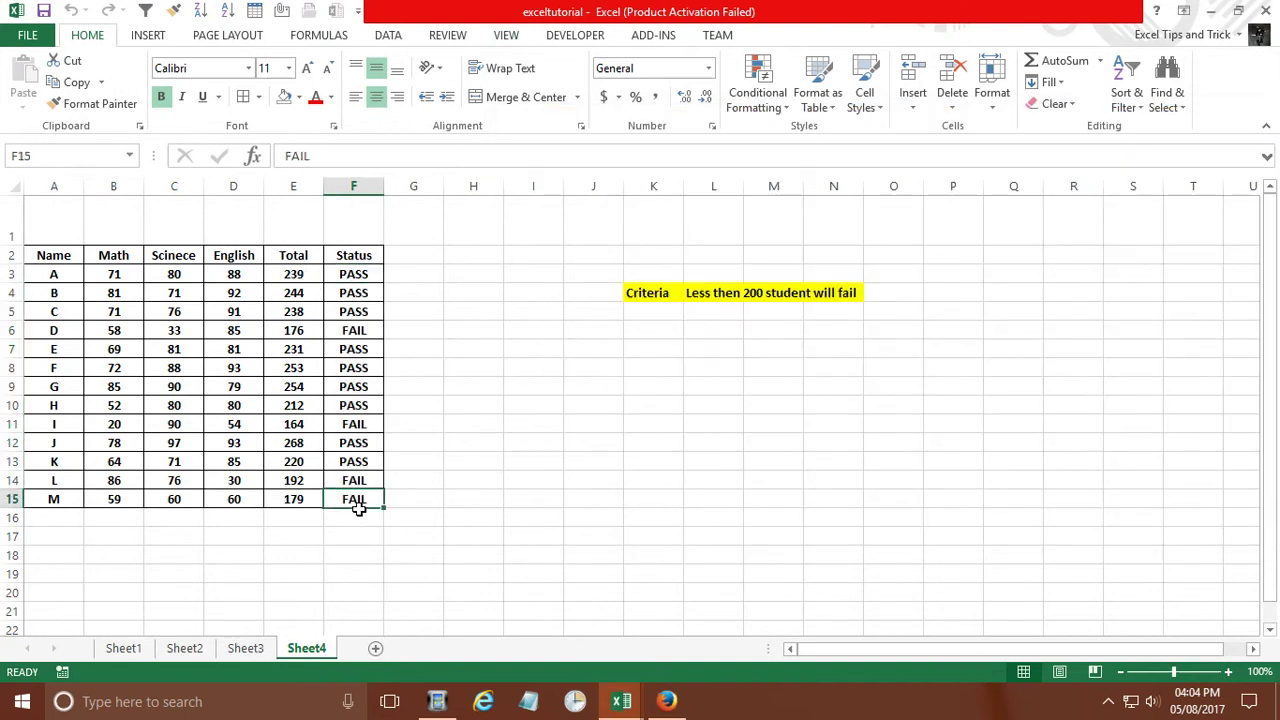
key("alt+F11")
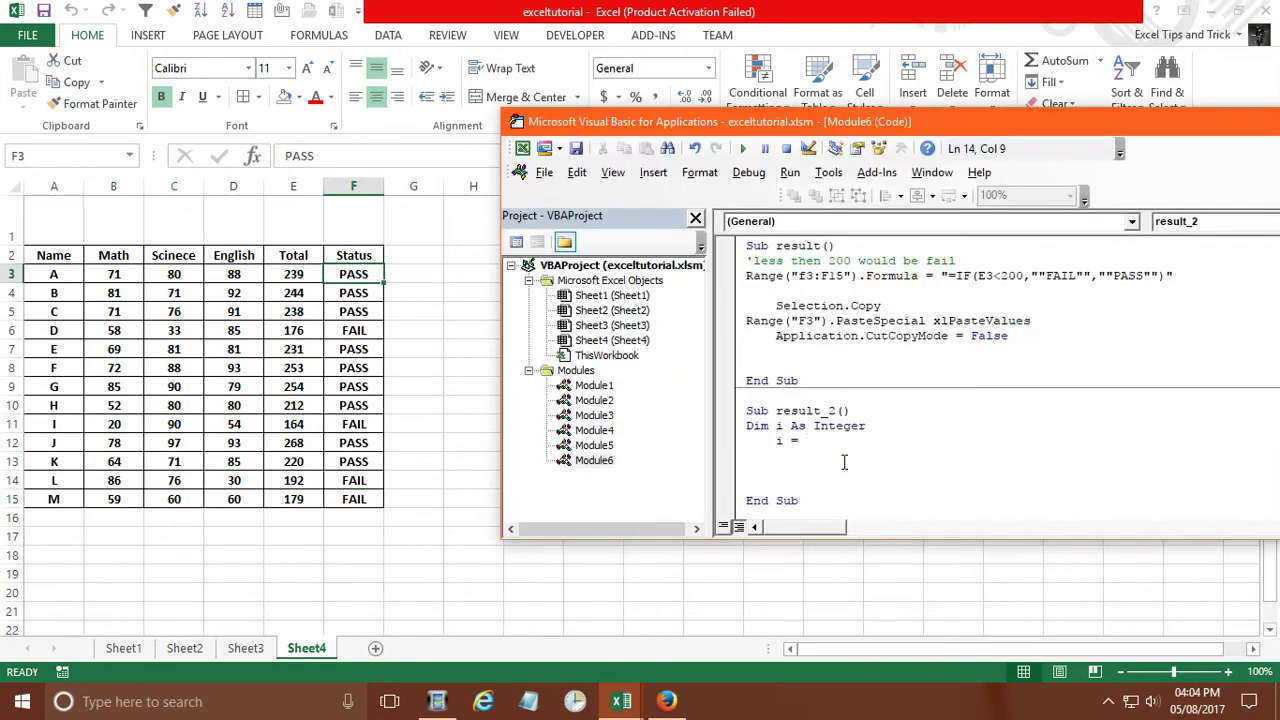
Step: Complete the loop header as For i = 3 To 15, dismissing a compile error
type("3 to ")
type("15")
left_click(835, 453)
key("Return")
type("For")
key("Down")
key("Down")
Step: Close the loop with Next, insert a blank body line, and enlarge the editor
left_click(780, 488)
type("n")
type("ext")
key("Up")
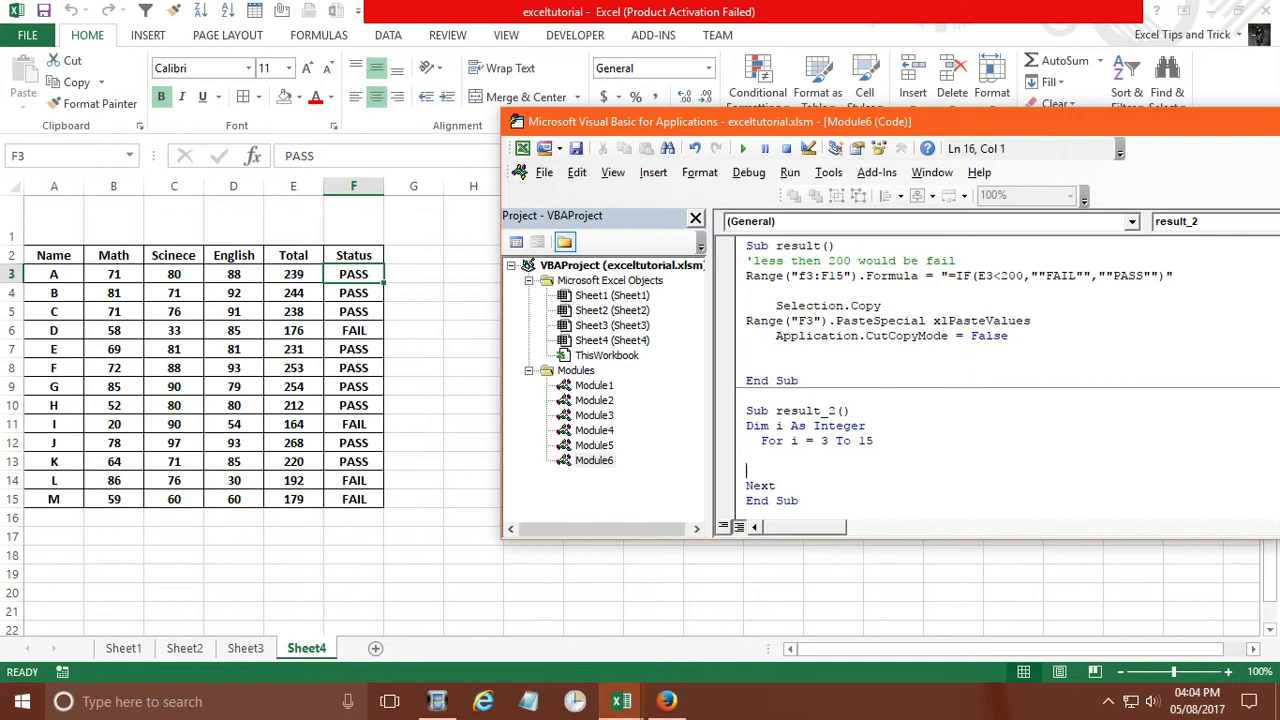
key("Return")
left_click_drag(894, 540, 880, 645)
left_click(776, 458)
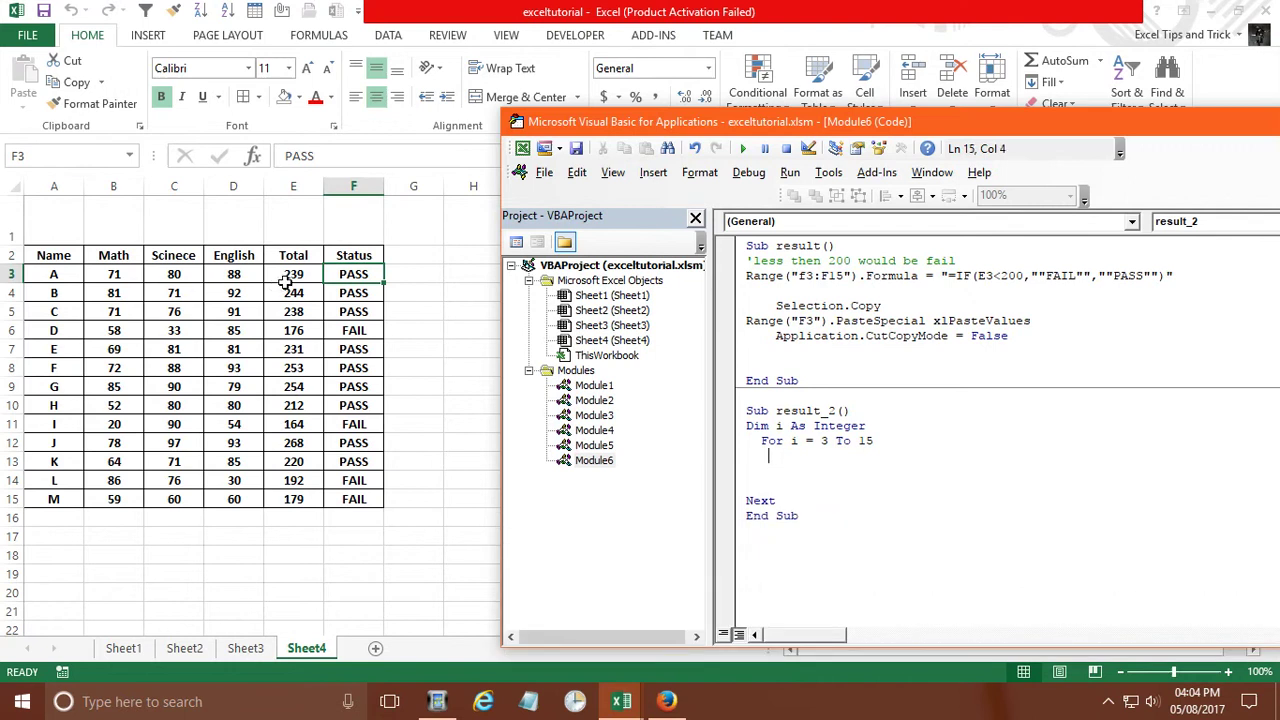
Step: Review the E3 Total formula and Status values F3 to F6, then unindent the blank loop line
left_click(305, 278)
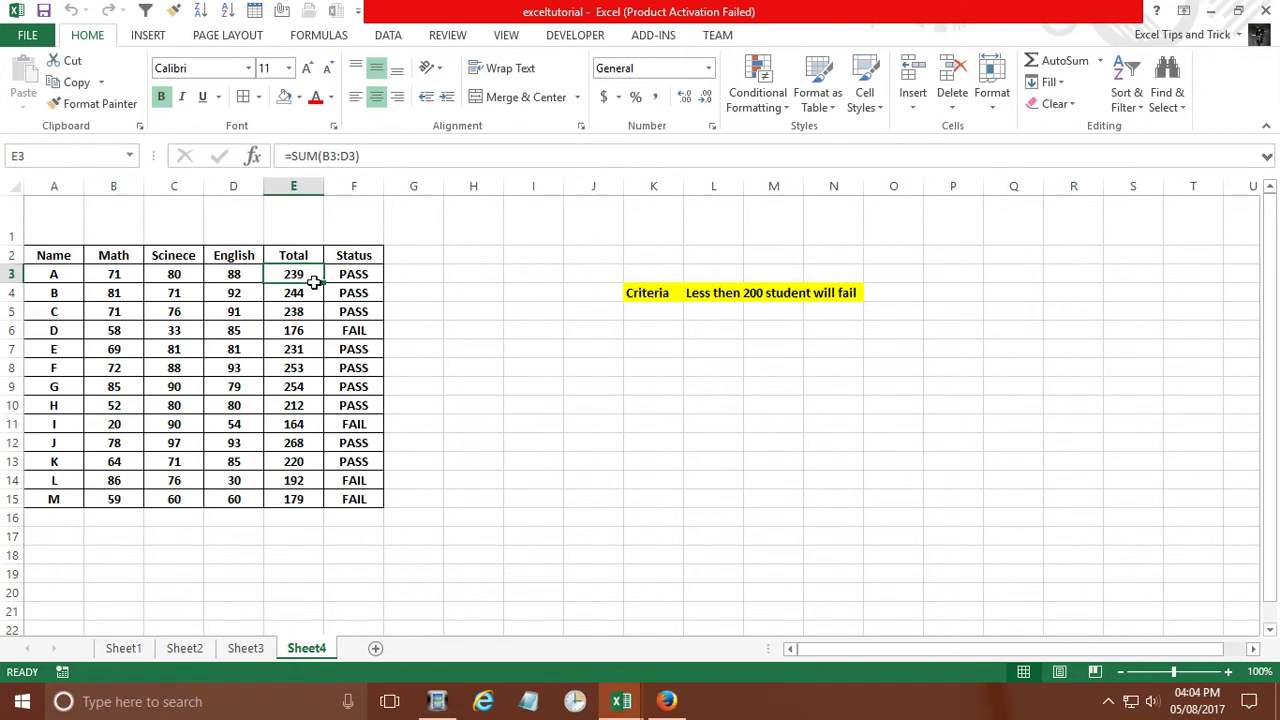
left_click(367, 278)
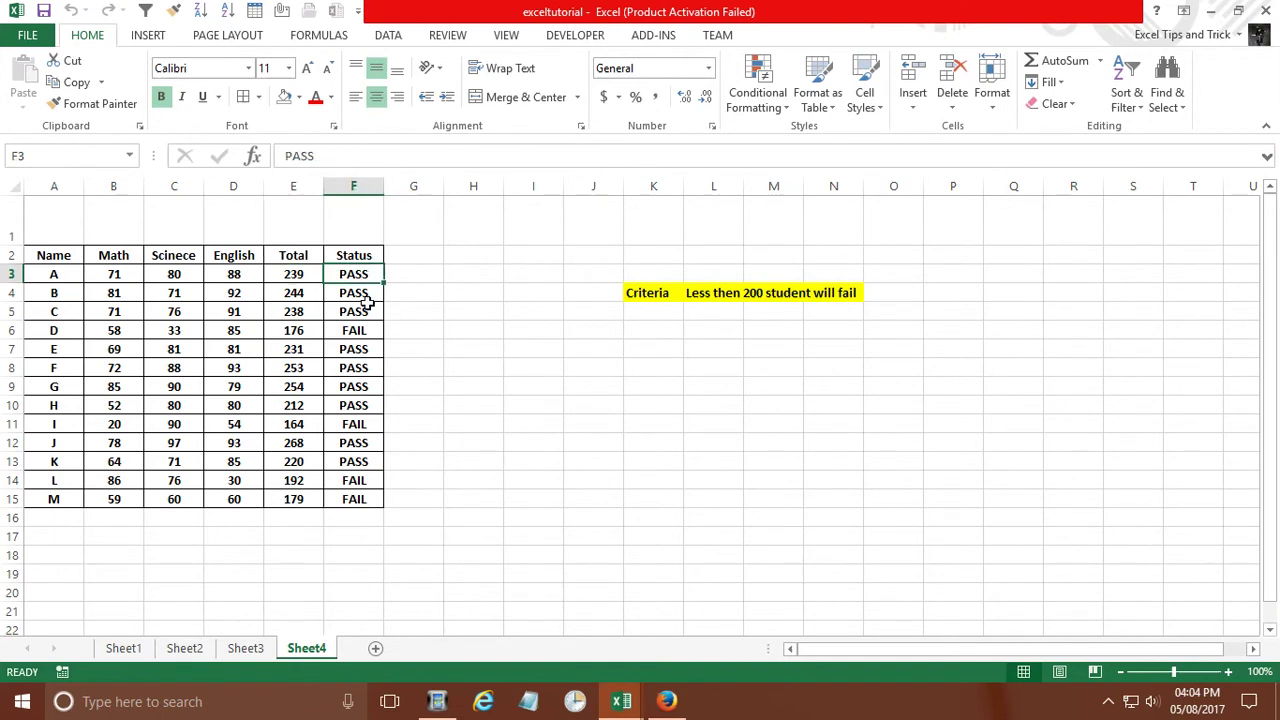
left_click(362, 302)
left_click(364, 314)
left_click(366, 330)
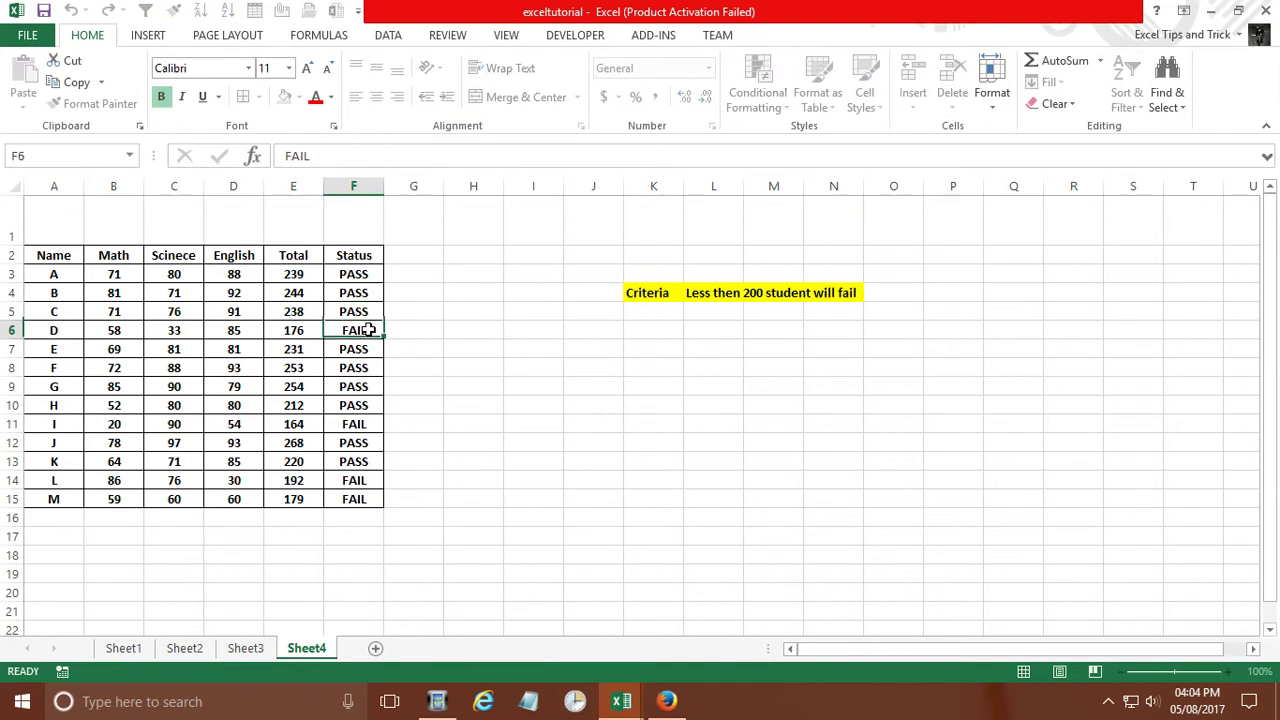
key("alt+F11")
key("BackSpace")
key("BackSpace")
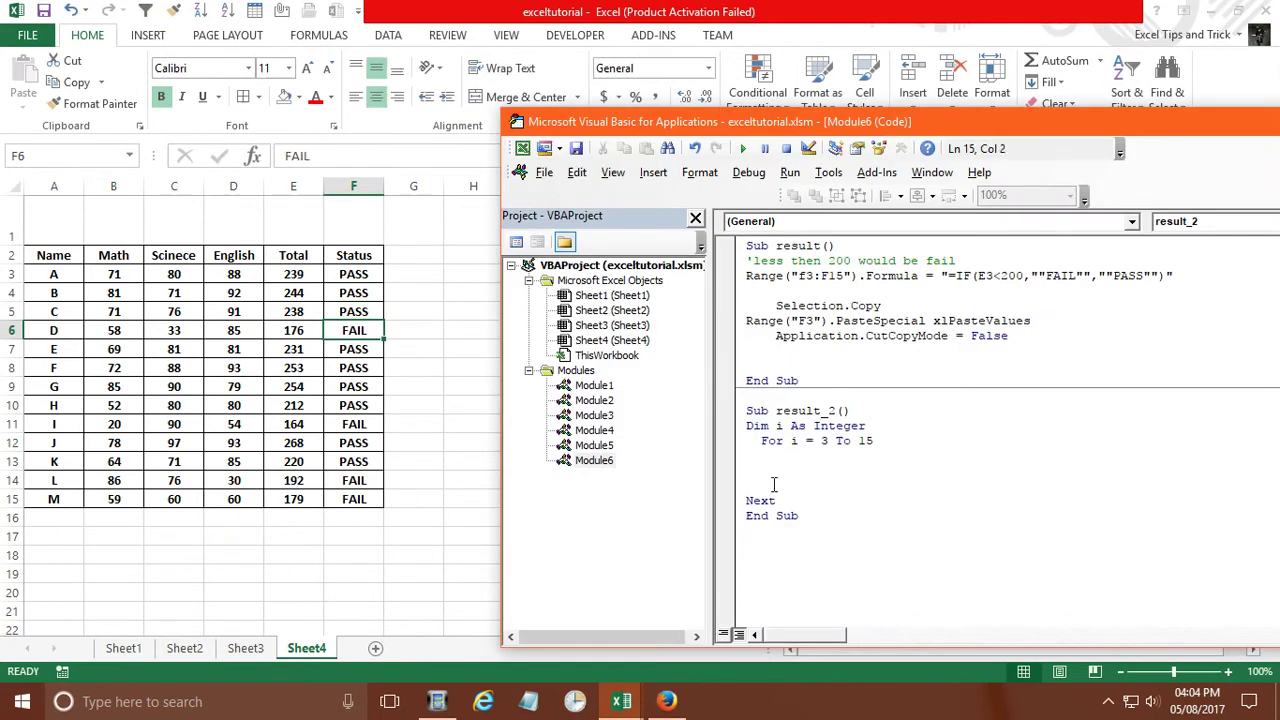
Step: Write the condition If Range("E" & i).Value > 200 Then
type("if ")
type("range(")
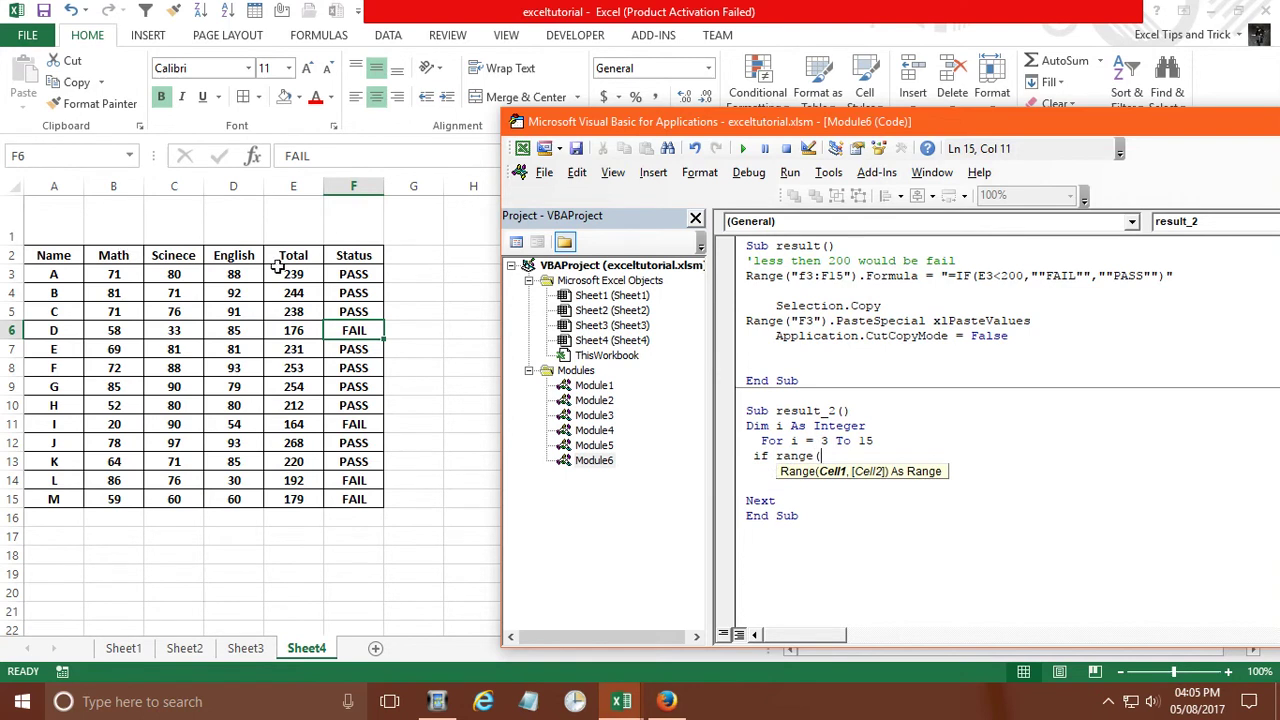
type("\"E")
type("\"")
type(" &")
type(" i")
type(")")
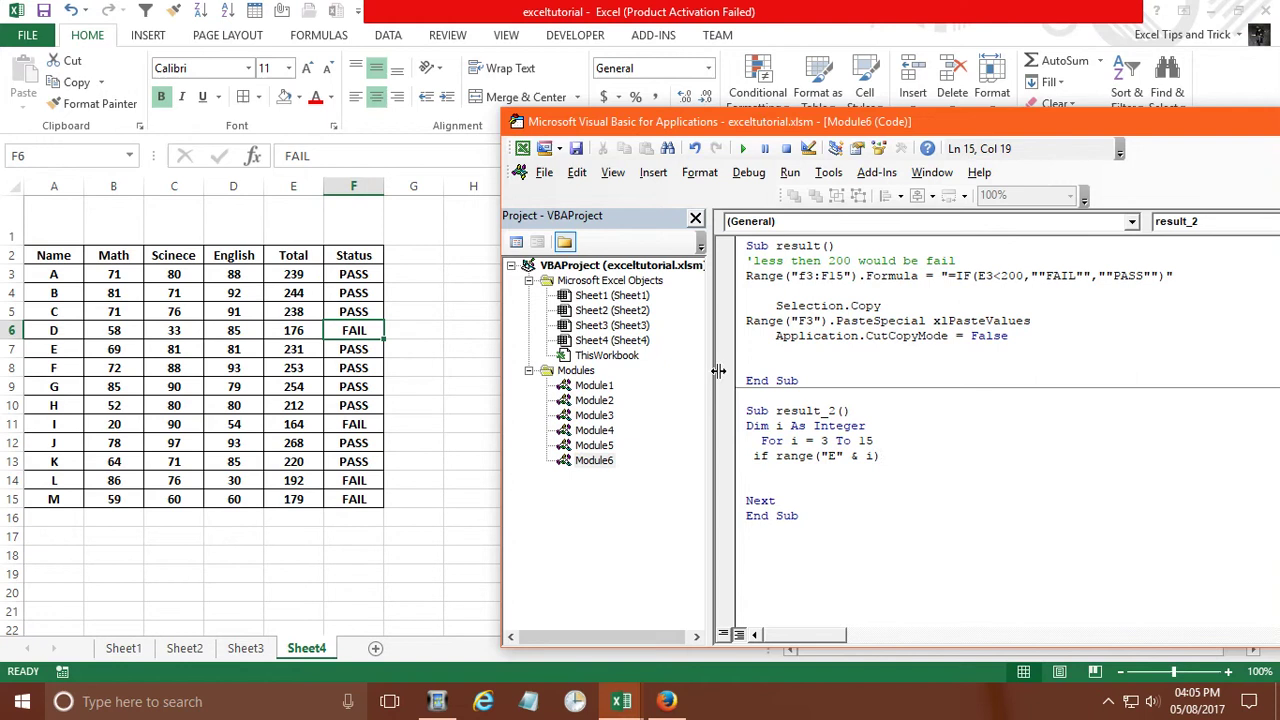
type(".")
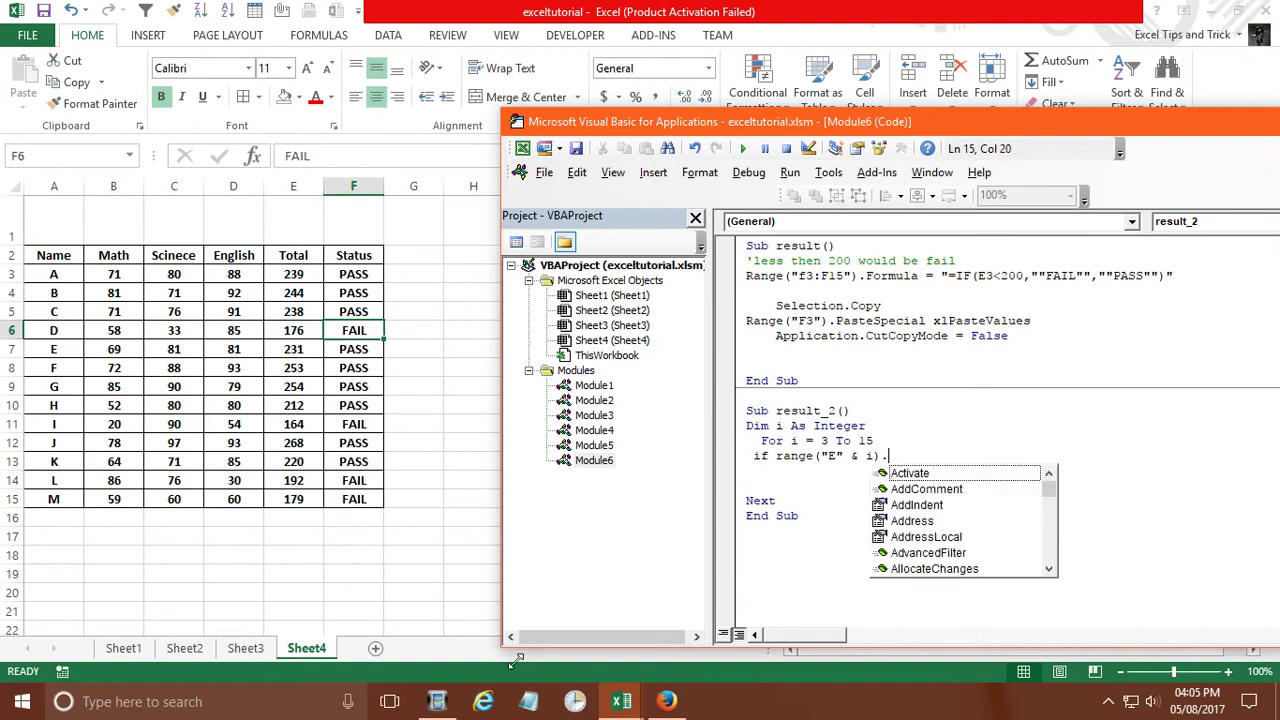
type("va")
key("Down")
key("Tab")
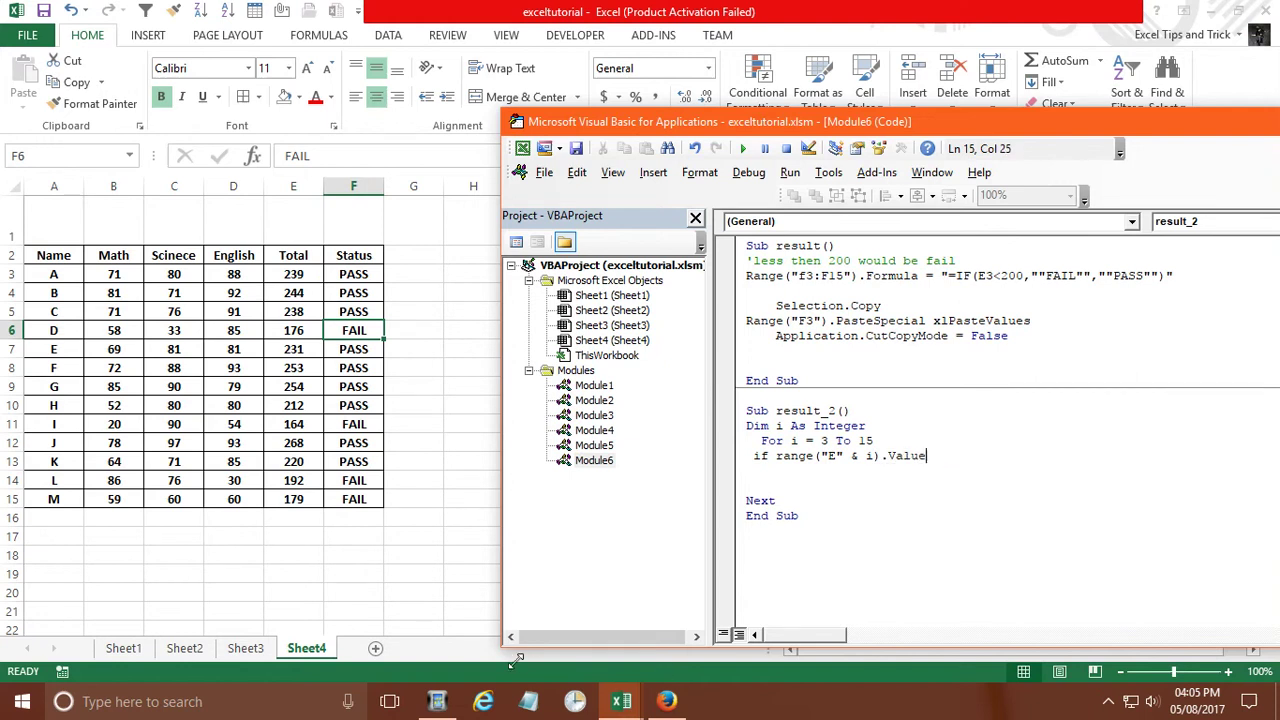
type("<")
type("> ")
type("200 T")
type("hen")
key("Return")
Step: Add Range("F" & i).Interior.Color = vbRed as the Then branch
key("Tab")
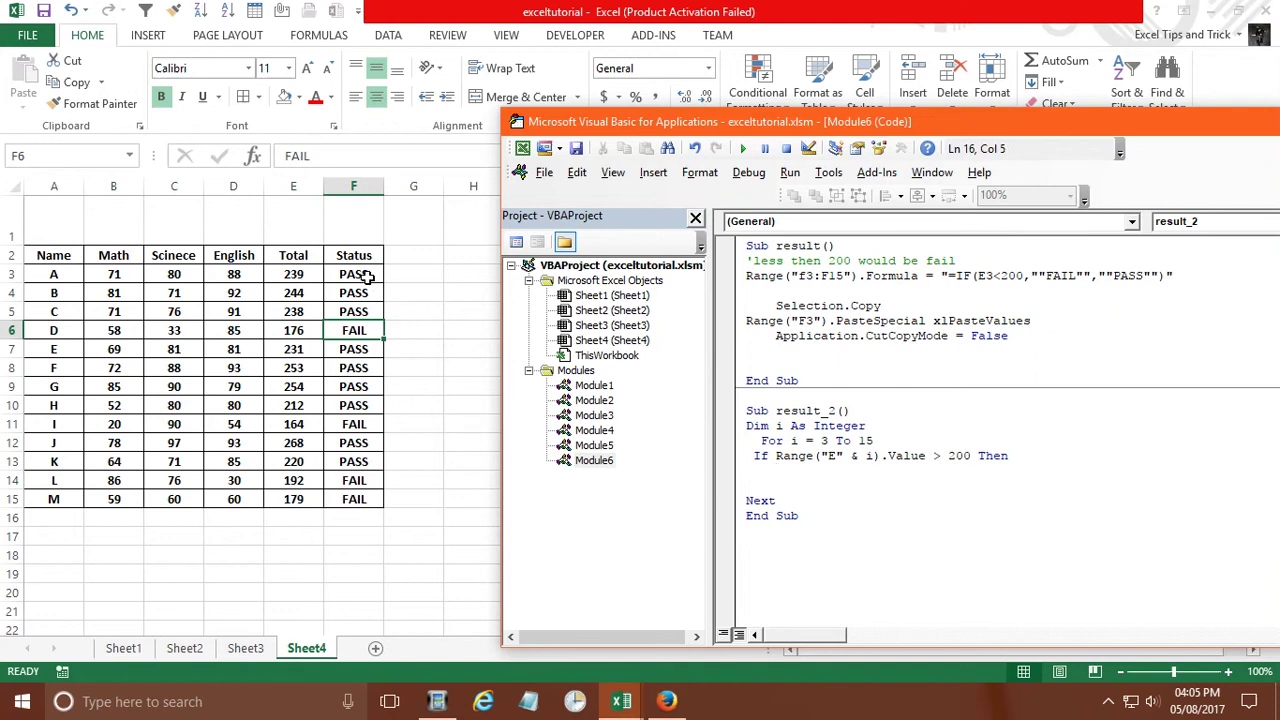
type("range")
type("(\"F")
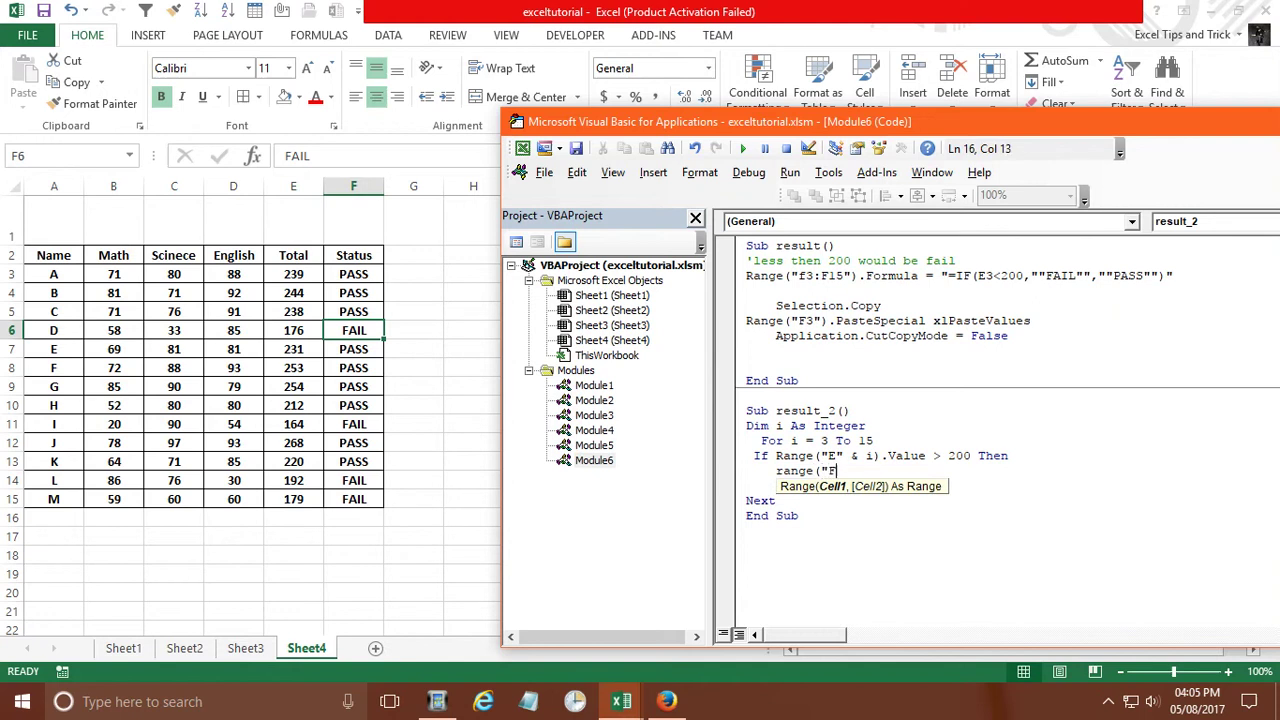
type("\" &")
type(" i")
type(")")
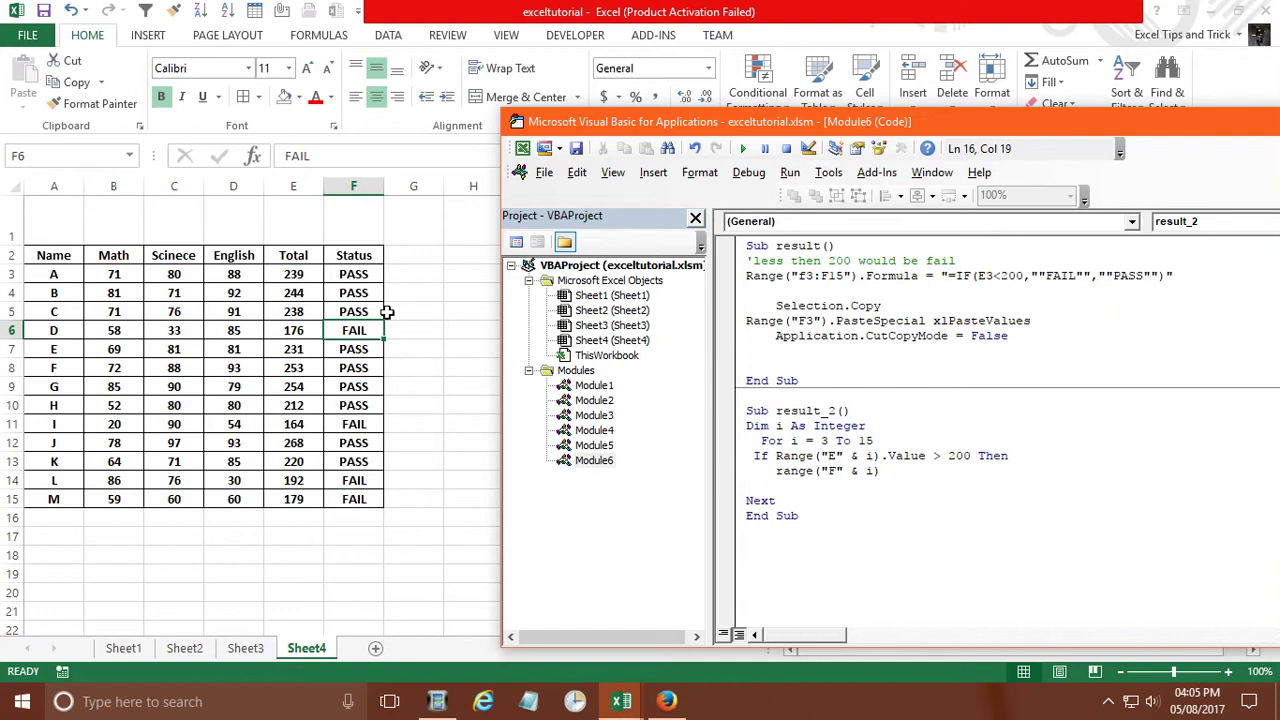
type(".")
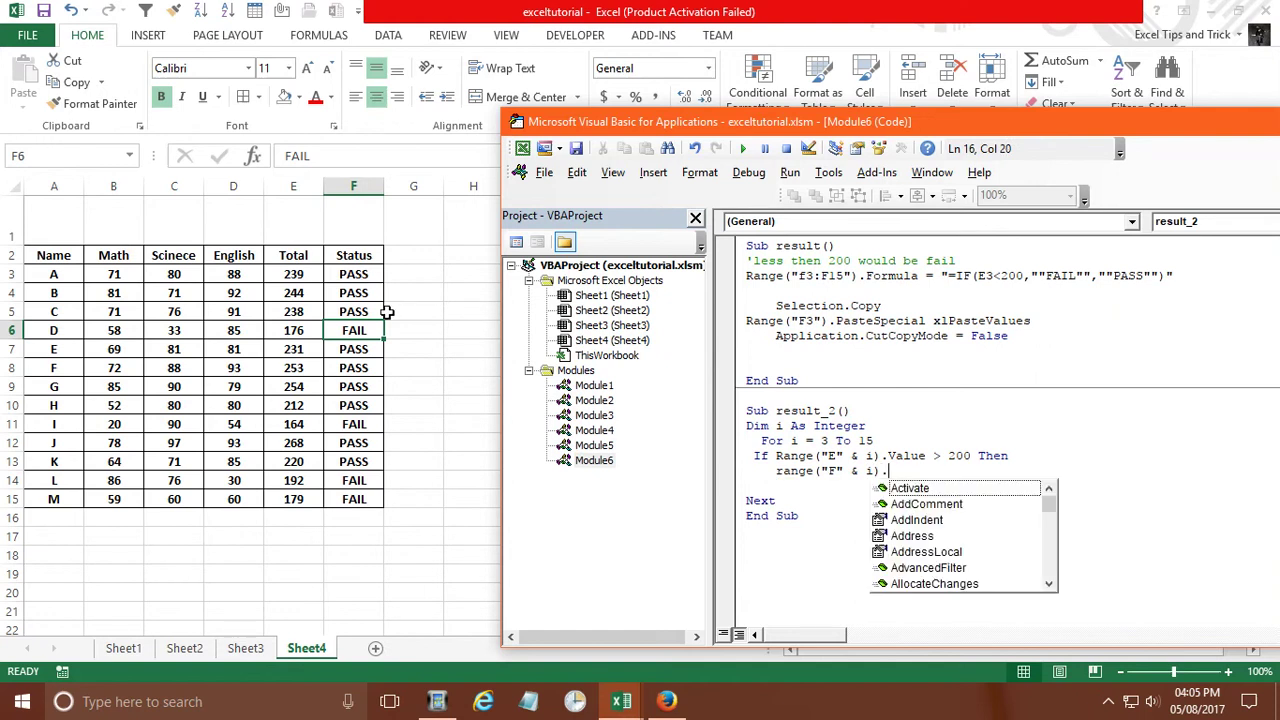
type("int")
key("Tab")
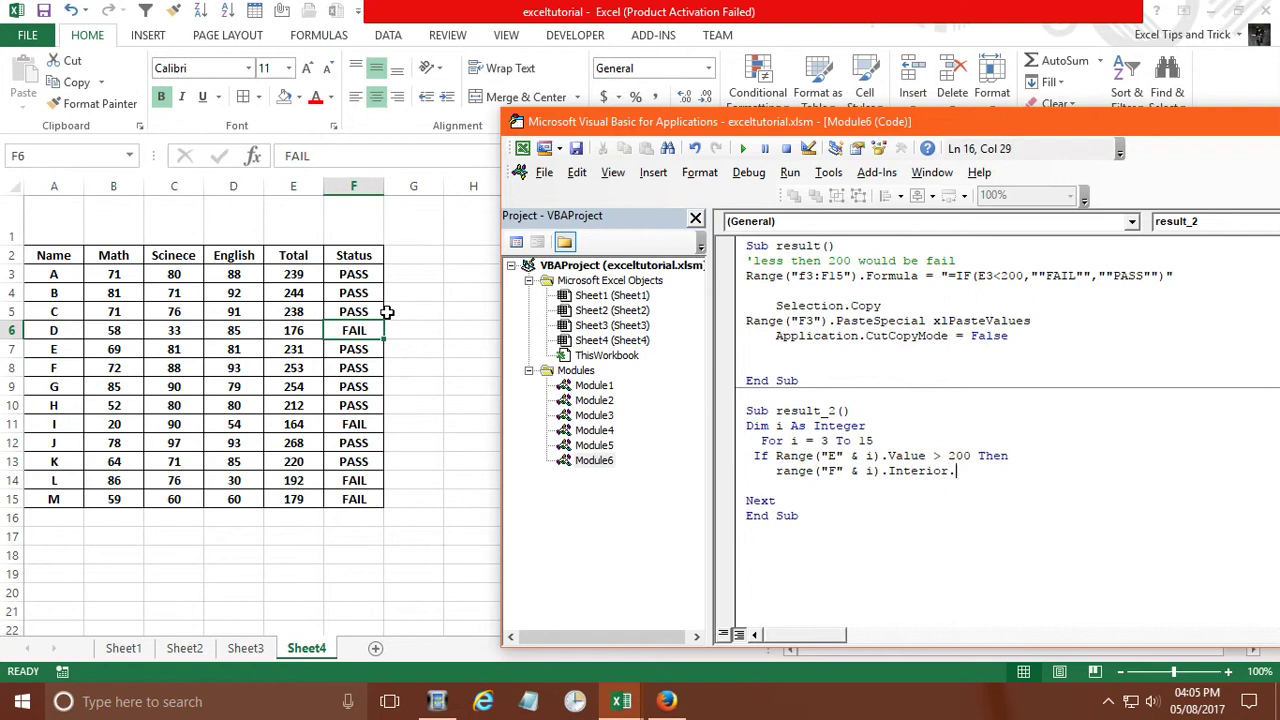
type("co")
key("Tab")
type("= vbred")
key("Return")
key("Return")
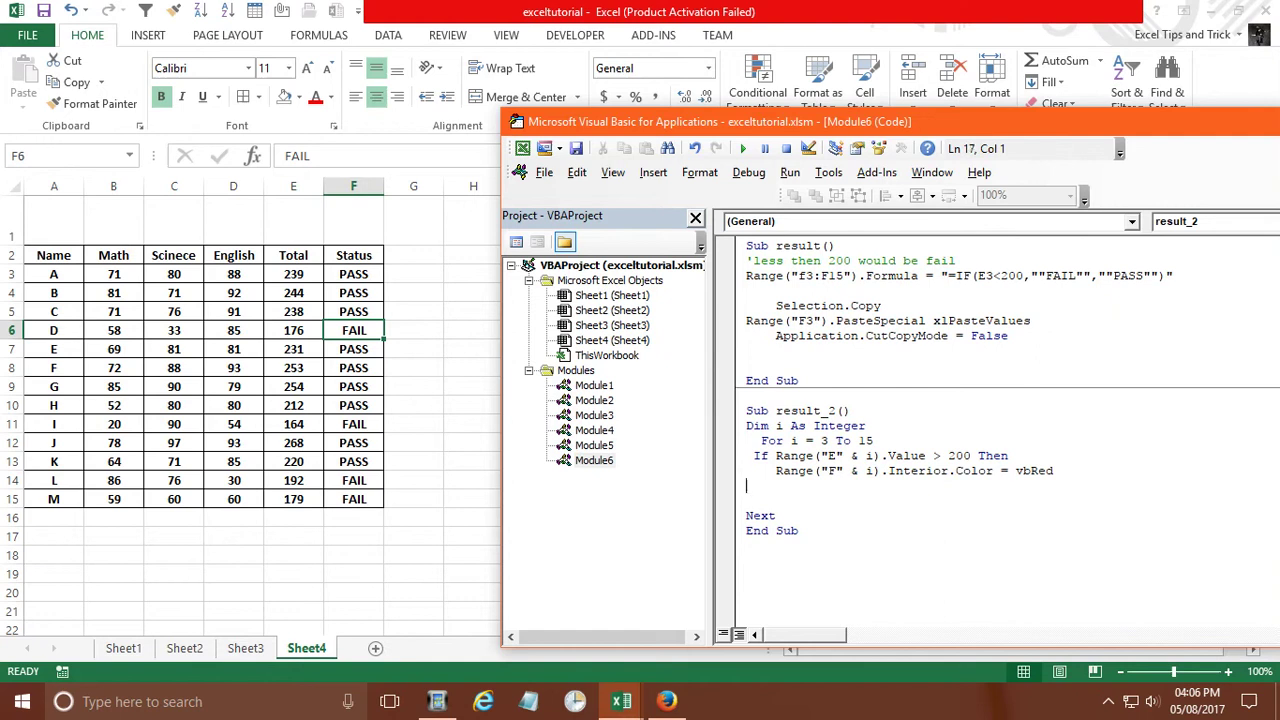
Step: Add an Else branch setting Range("F" & i).Interior.Color = vbGreen
type("else")
key("Return")
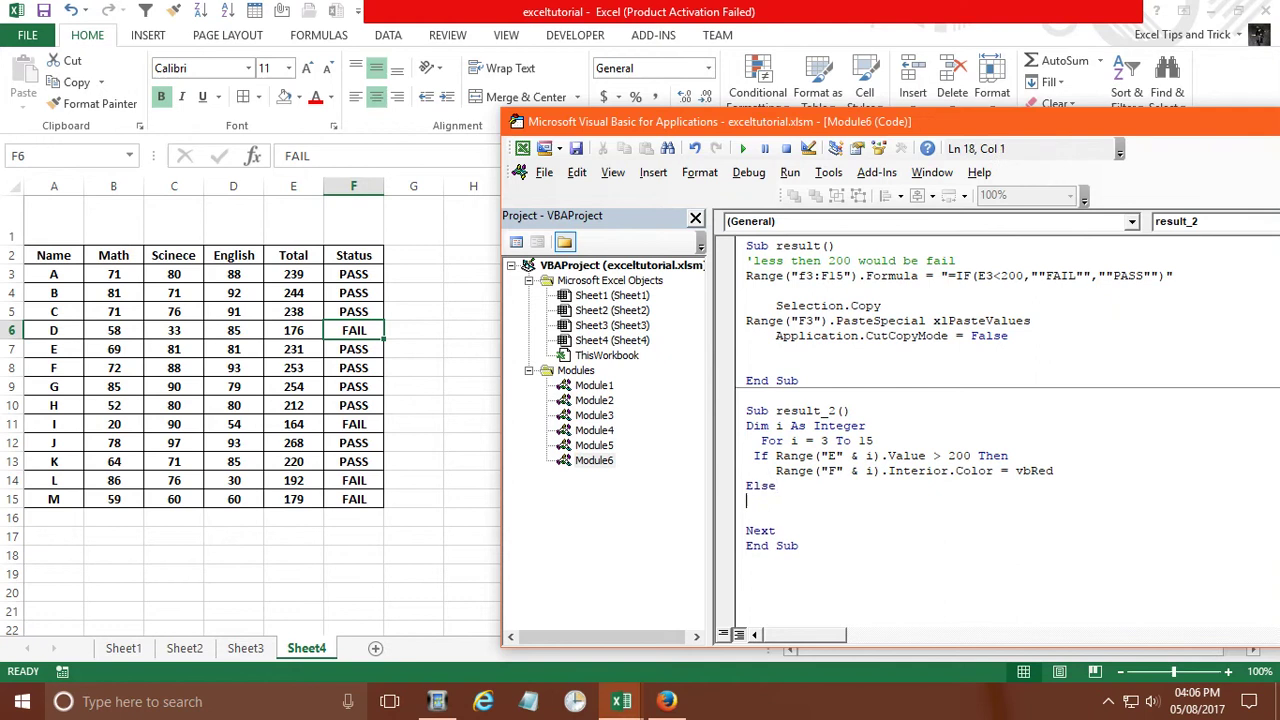
type("range(\"F\" m&")
key("BackSpace")
key("BackSpace")
key("BackSpace")
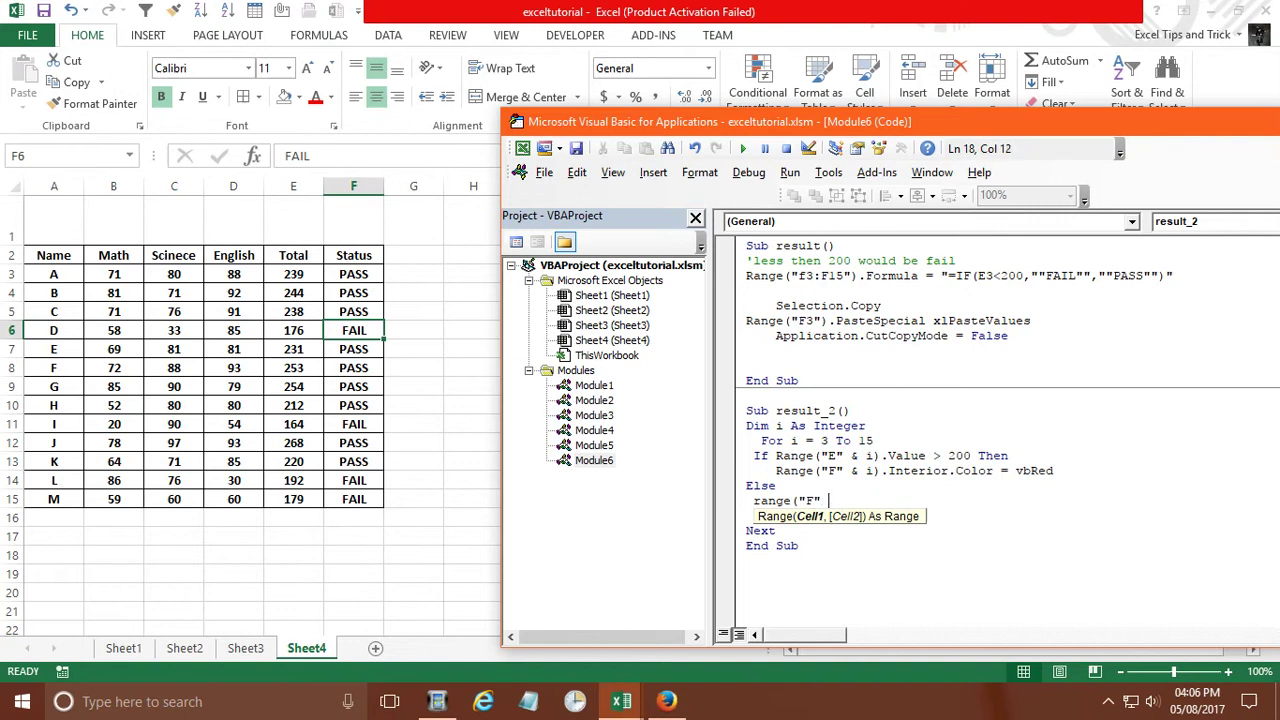
type("& i)")
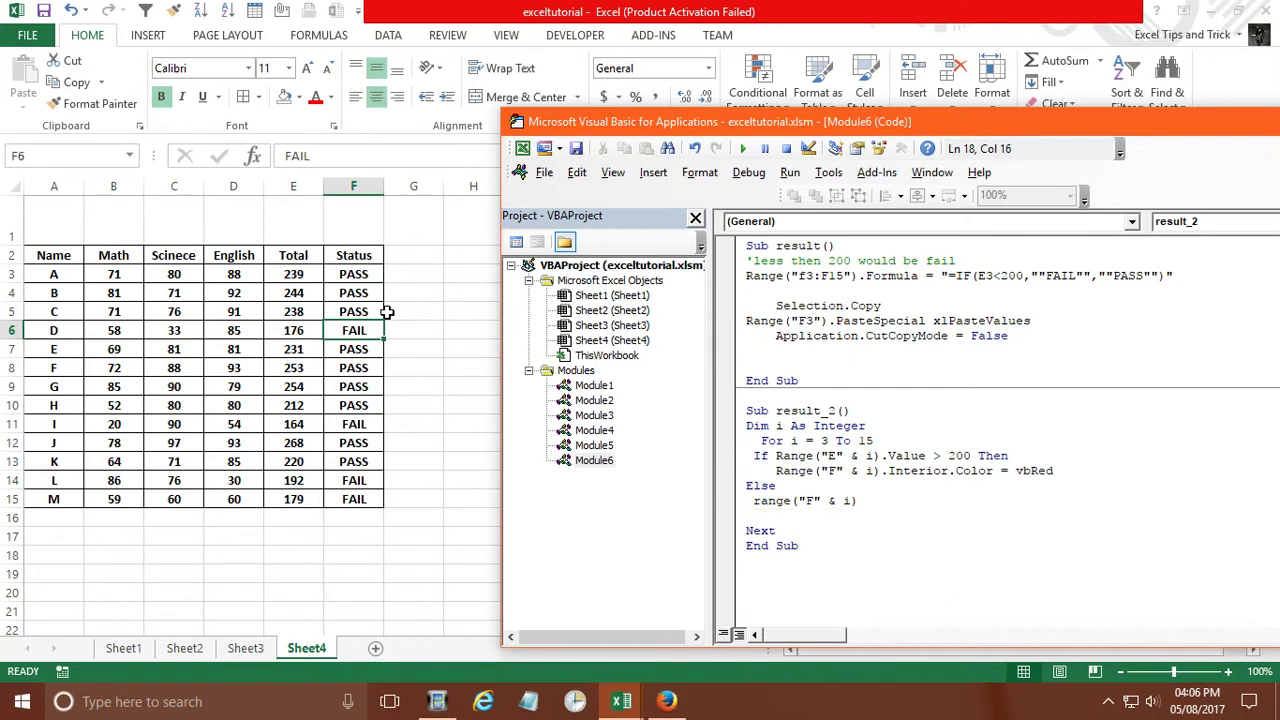
type(".Interior")
type(".Co")
key("Tab")
type("= vbgreen")
key("Return")
Step: Close the block with End If
left_click(746, 530)
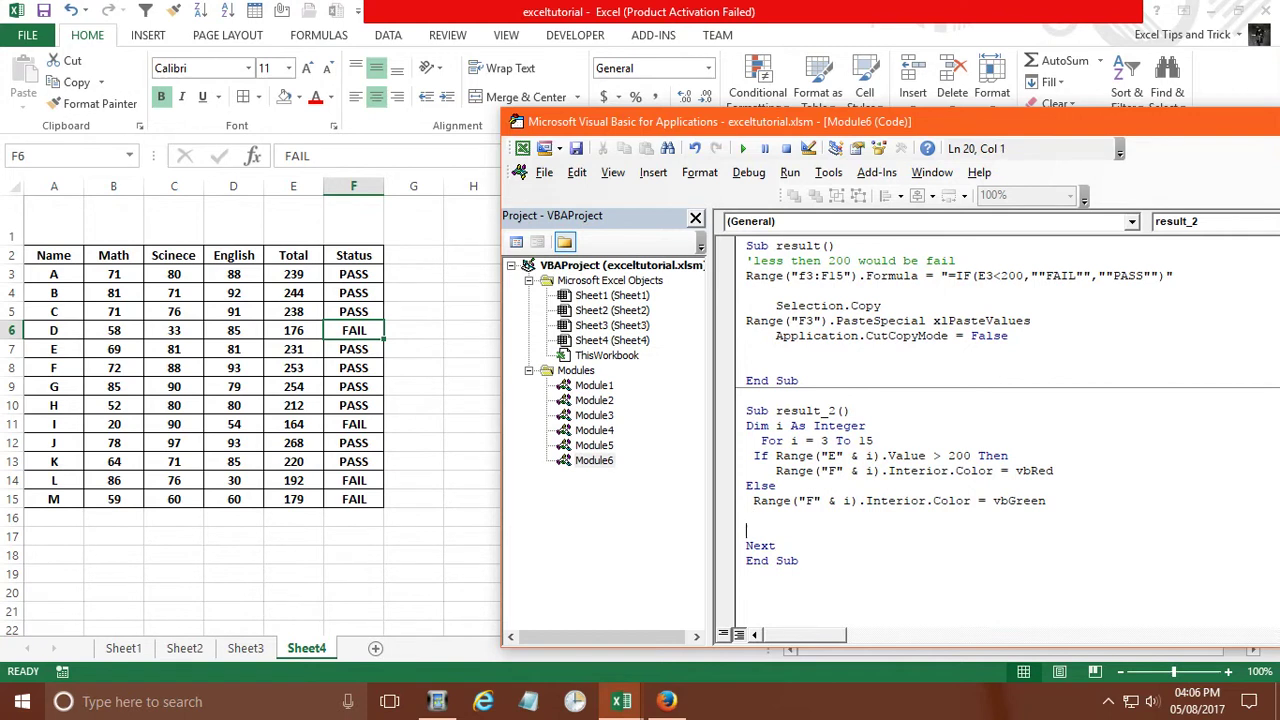
type("endif")
key("Down")
left_click(352, 275)
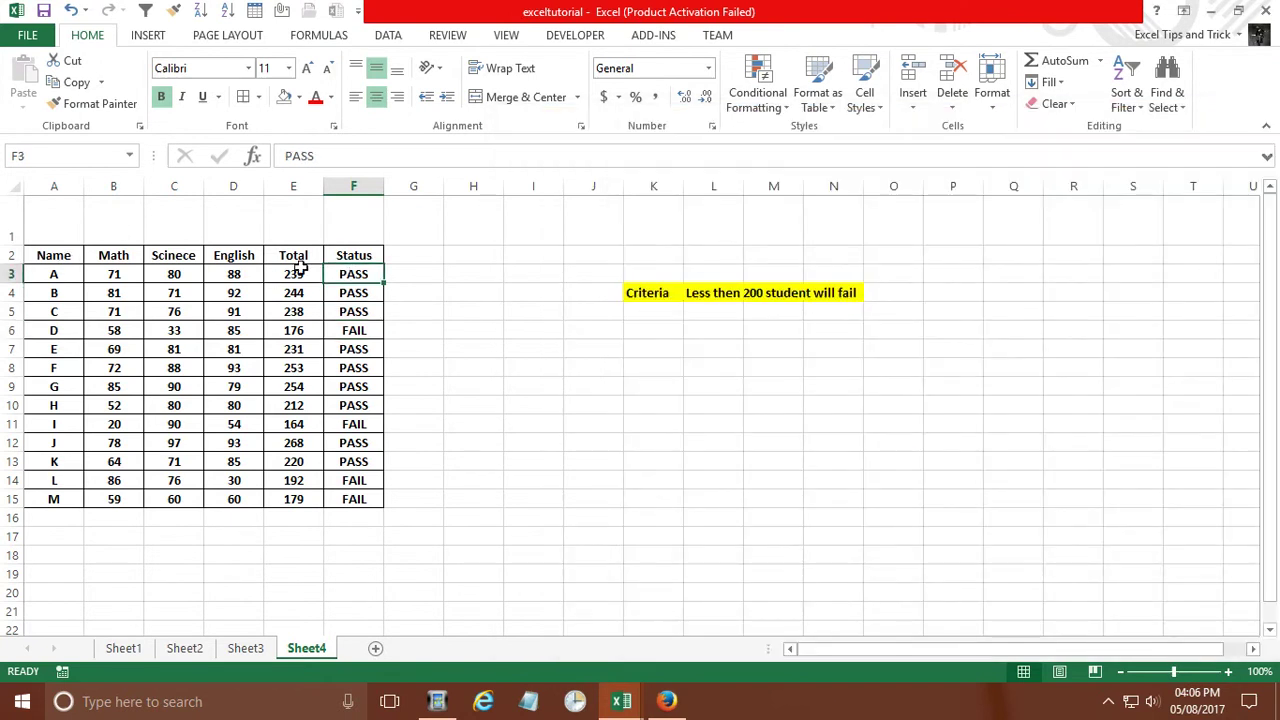
left_click(354, 499)
key("alt+F11")
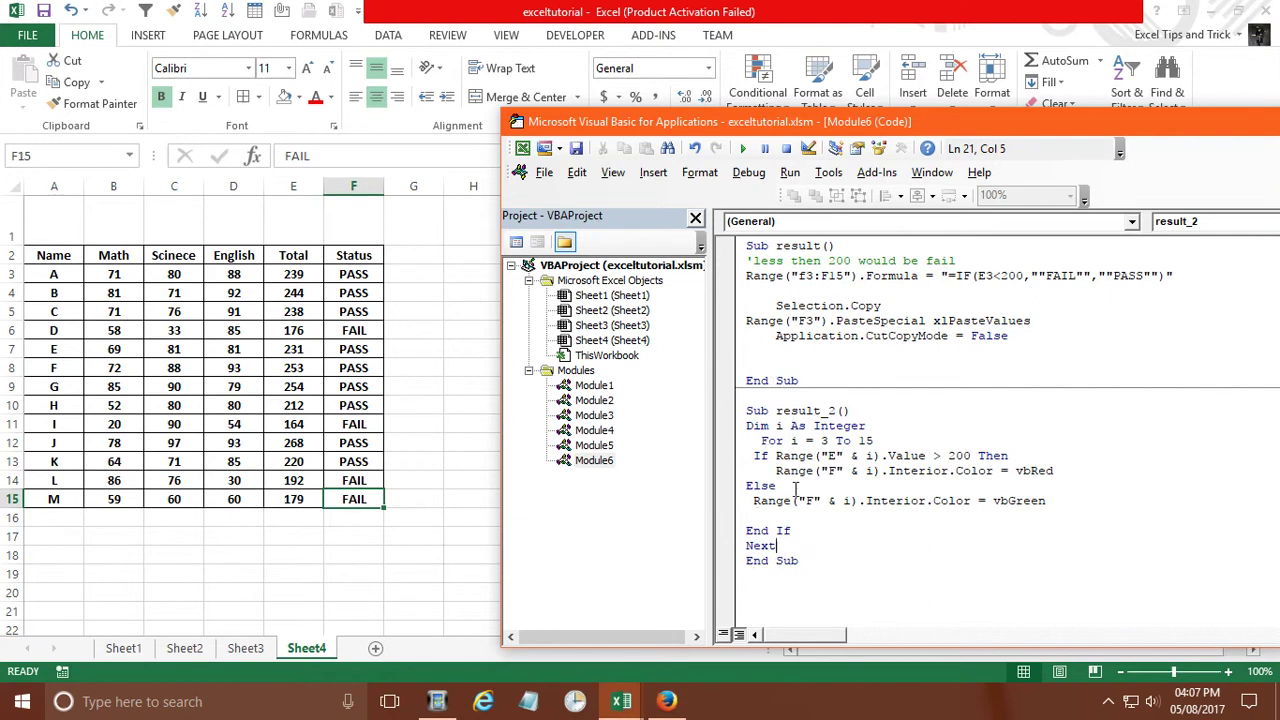
double_click(800, 411)
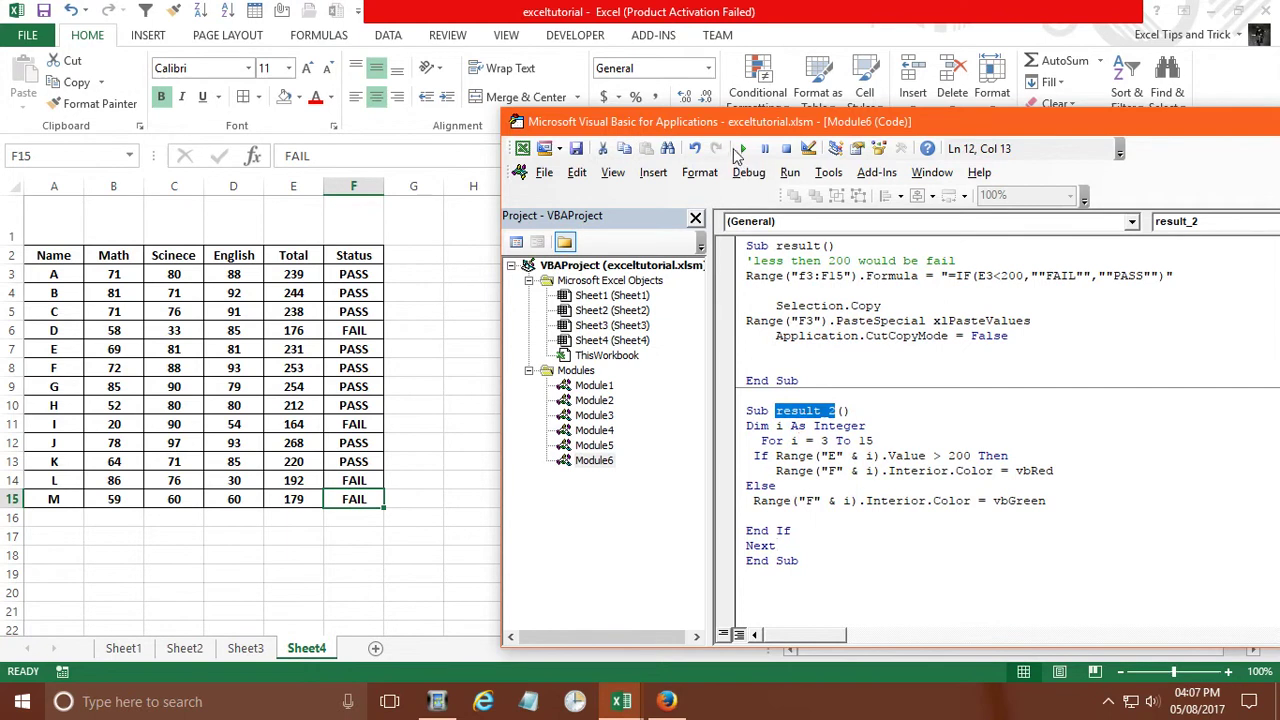
Step: Run result_2, change its comparison from > 200 to < 200, and run it again
left_click(745, 148)
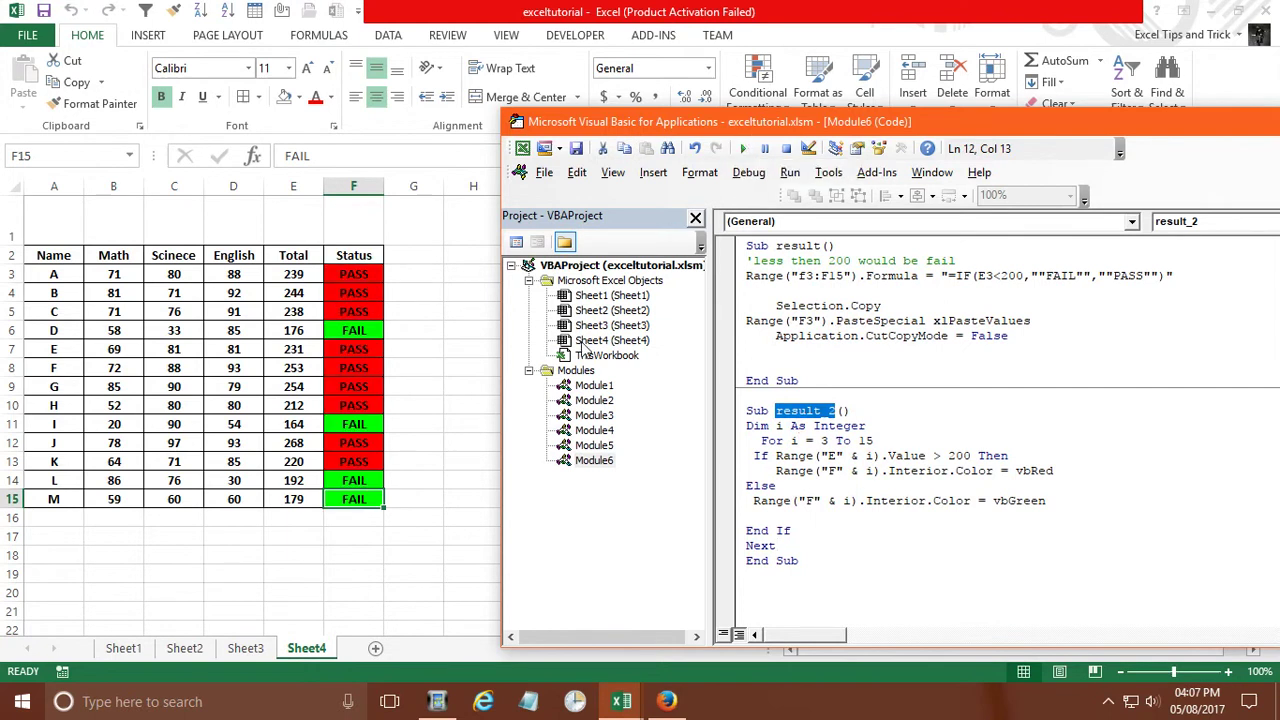
left_click(943, 458)
key("BackSpace")
type("<")
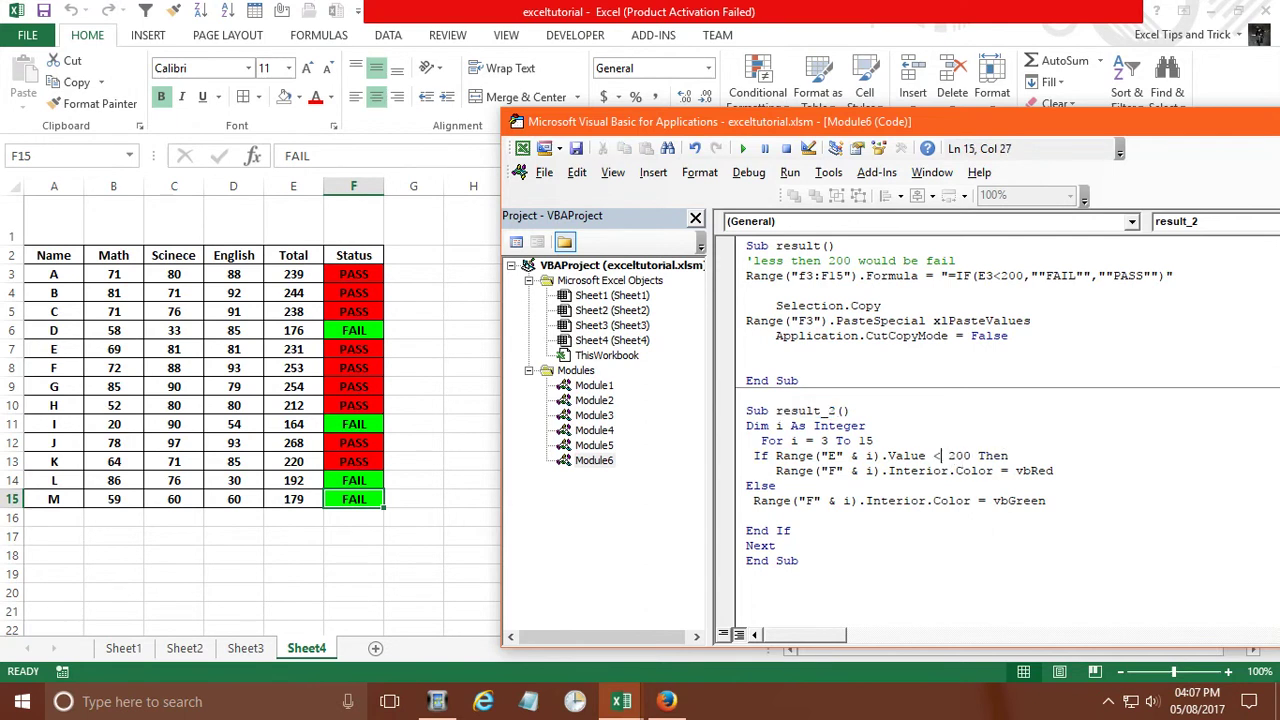
left_click(742, 148)
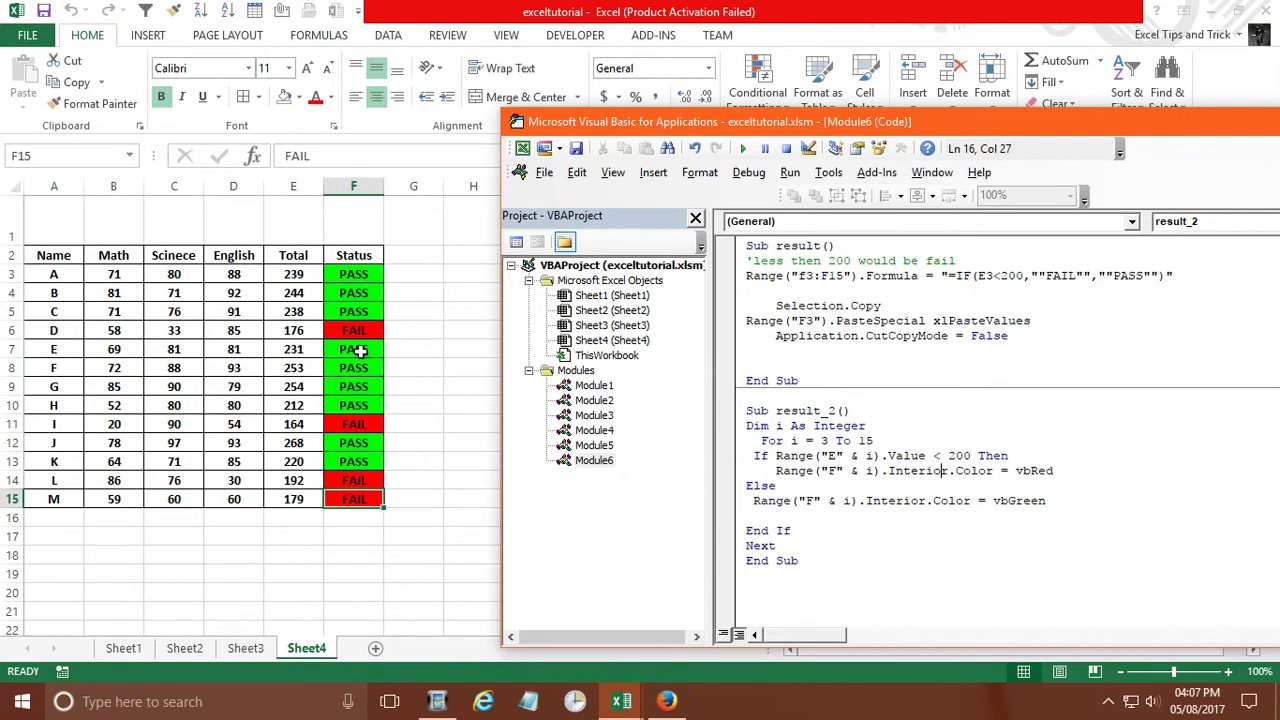
Step: Clear values and fill colours from F3:F15, then start stepping through result_2 with F8
left_click(345, 273)
left_click(349, 505, "shift")
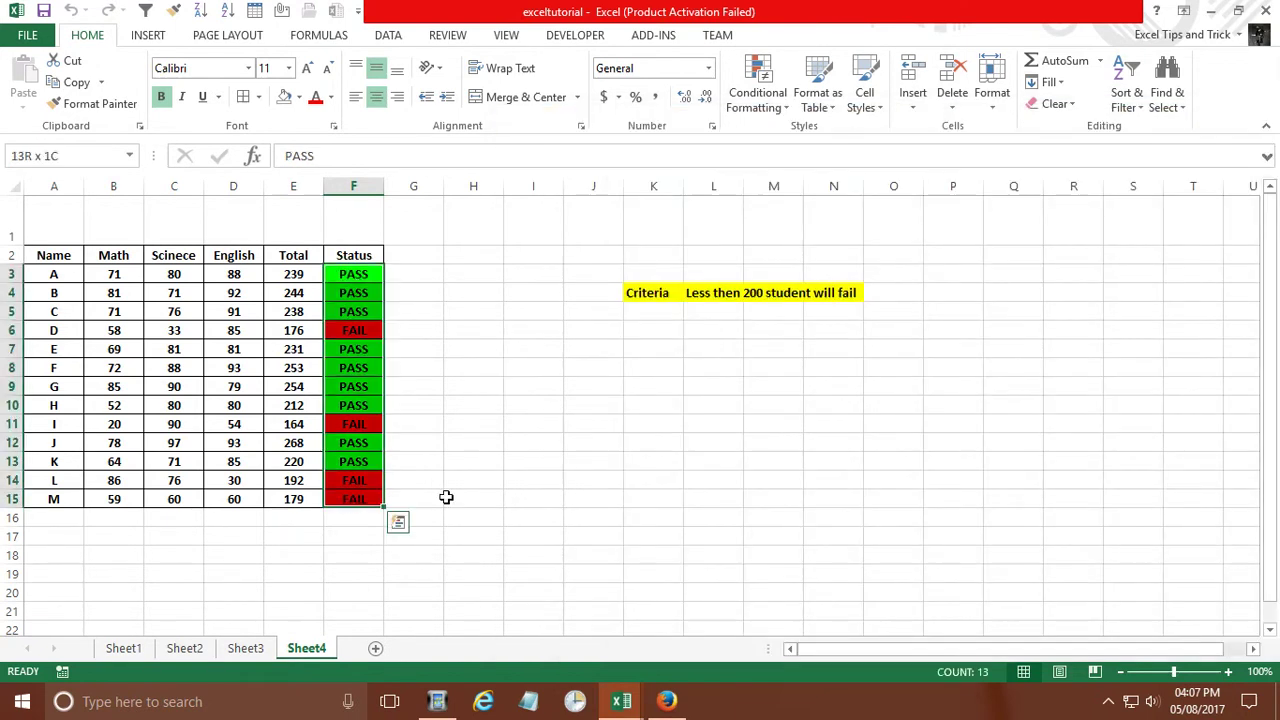
key("Delete")
key("alt+F11")
key("alt+F11")
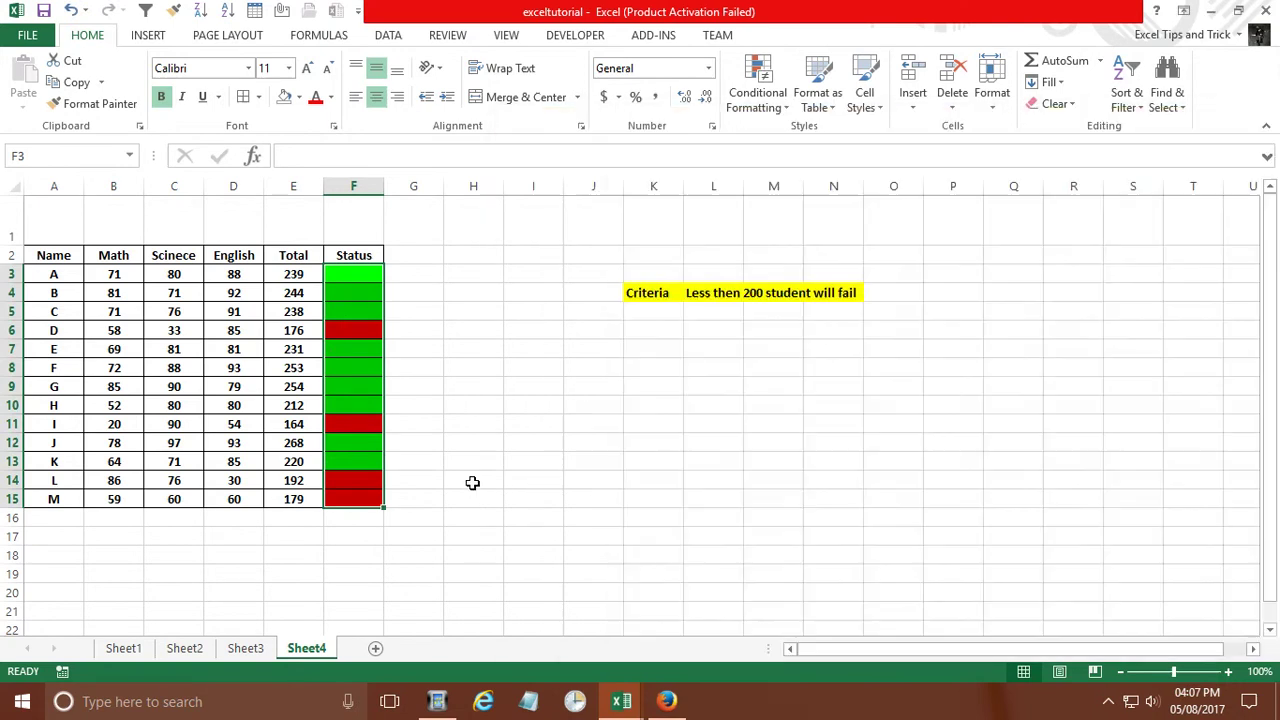
key("alt+h")
key("h")
key("n")
key("alt+F11")
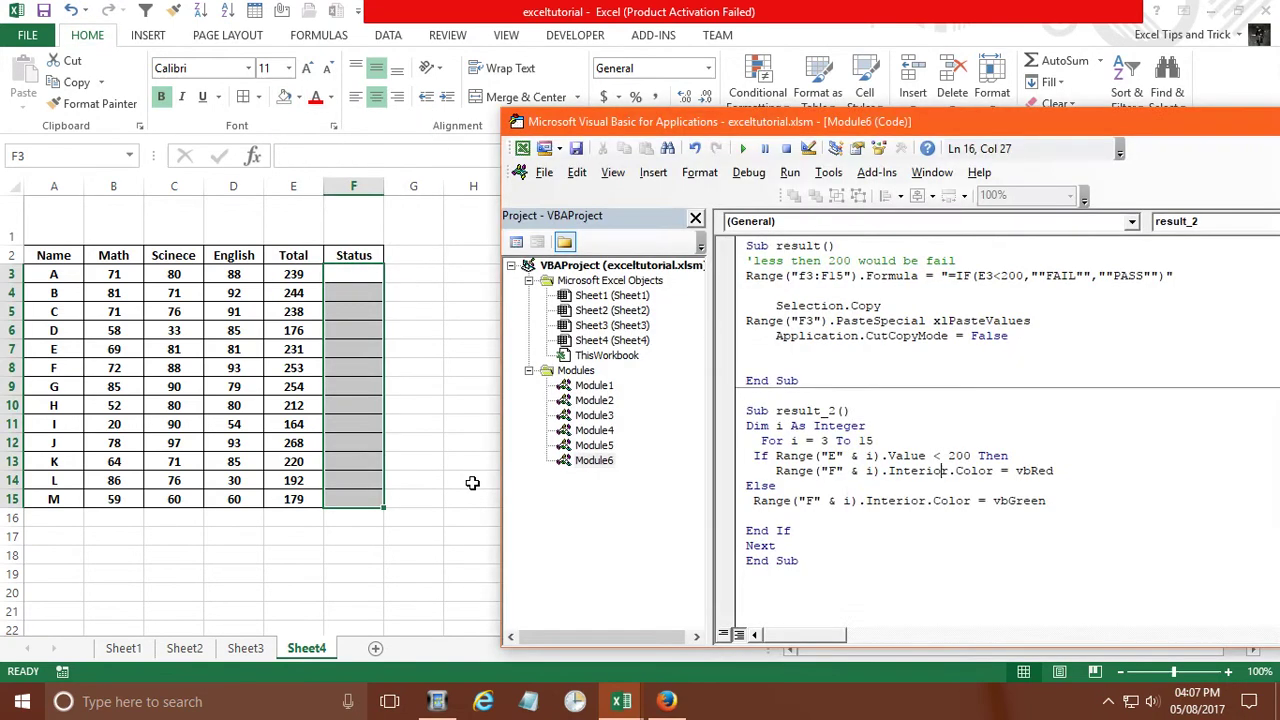
left_click(834, 412)
key("F8")
key("F8")
key("F8")
Step: Step through result_2 line by line, colouring F3 and F4 green
mouse_move(801, 443)
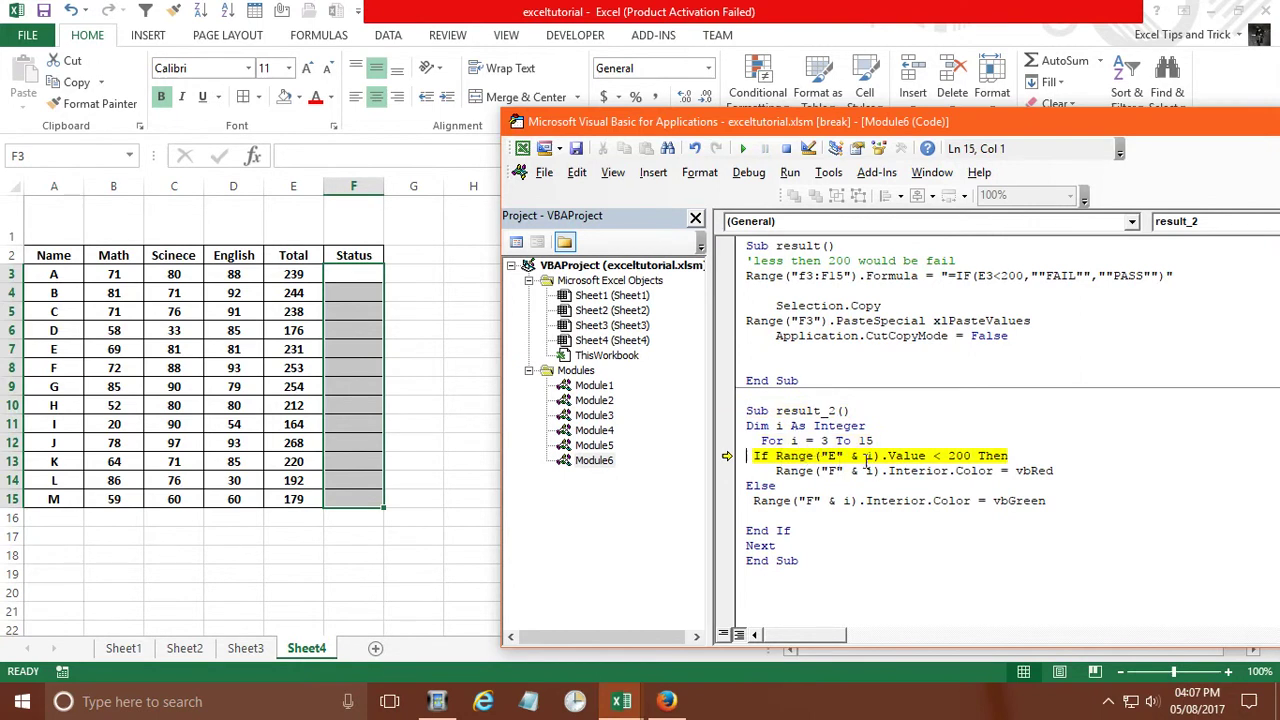
mouse_move(914, 468)
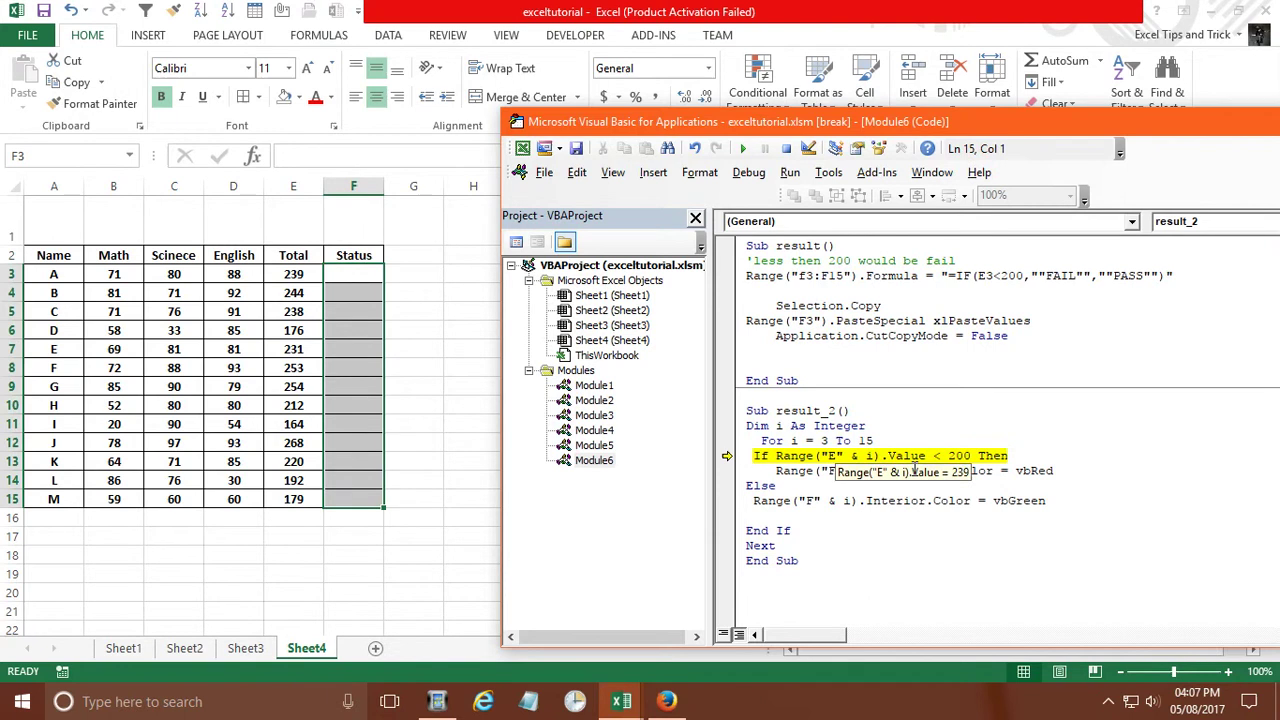
mouse_move(960, 472)
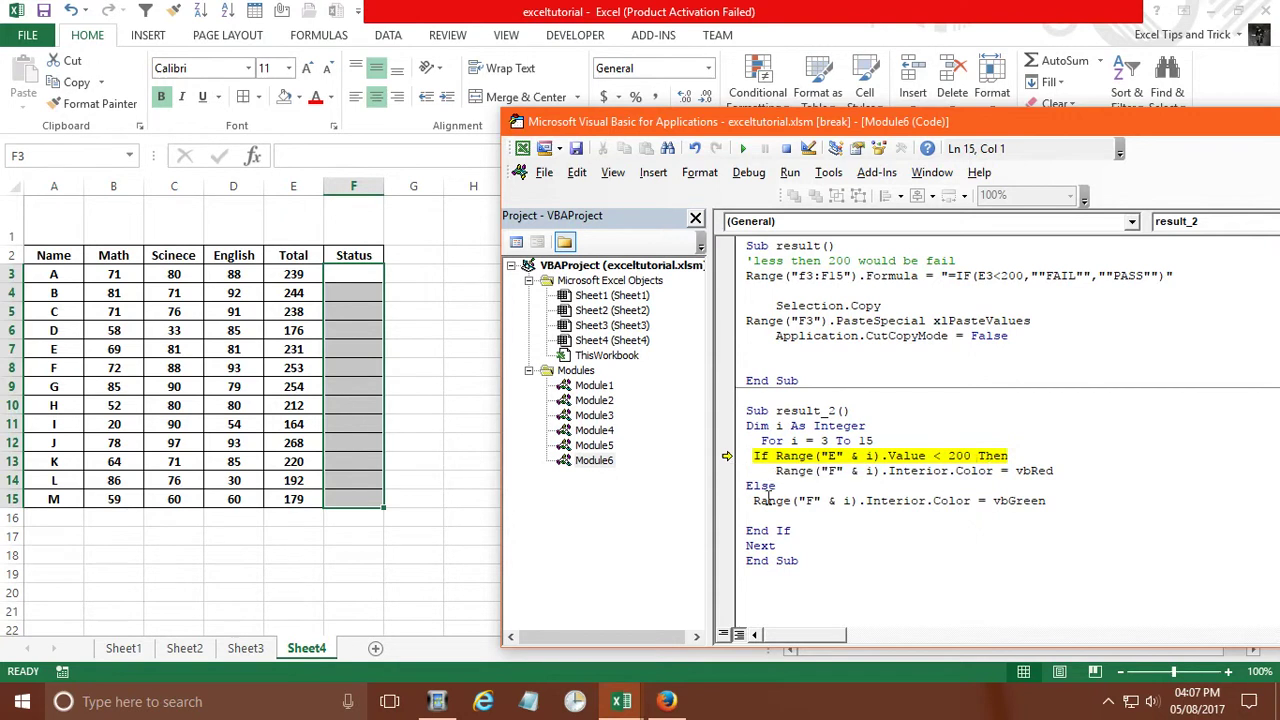
mouse_move(777, 508)
key("F8")
key("F8")
key("F8")
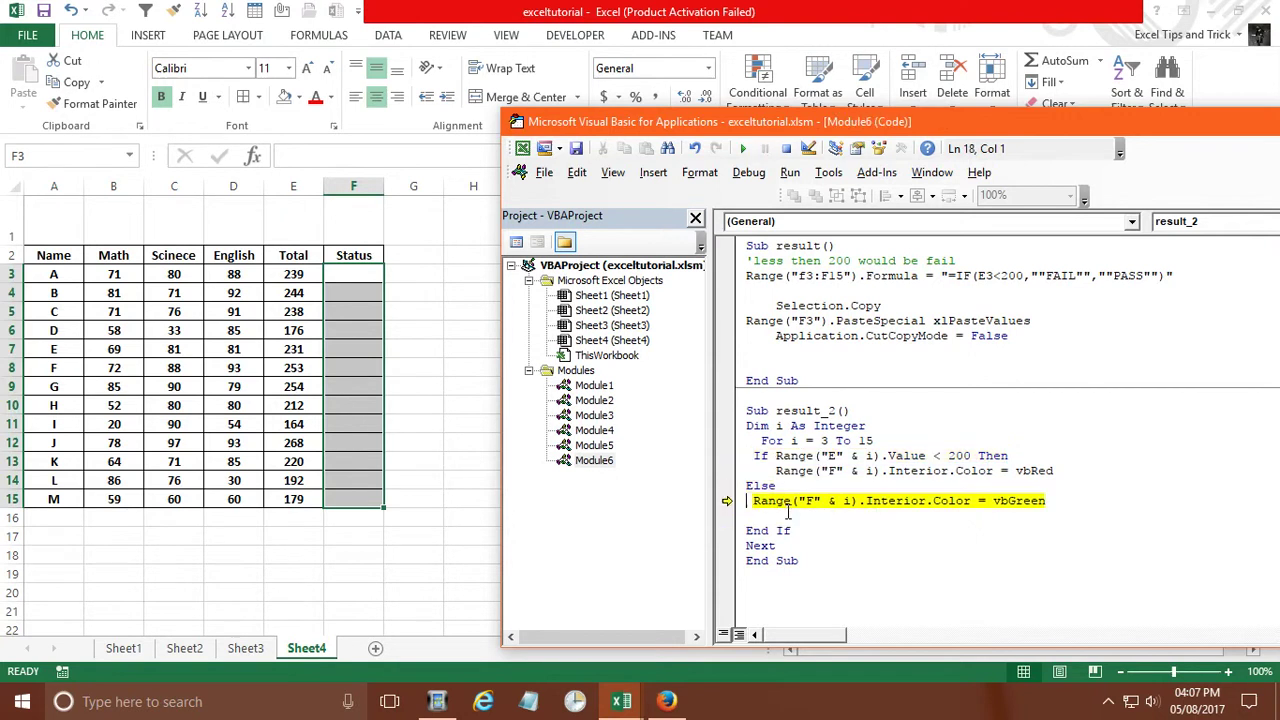
key("F8")
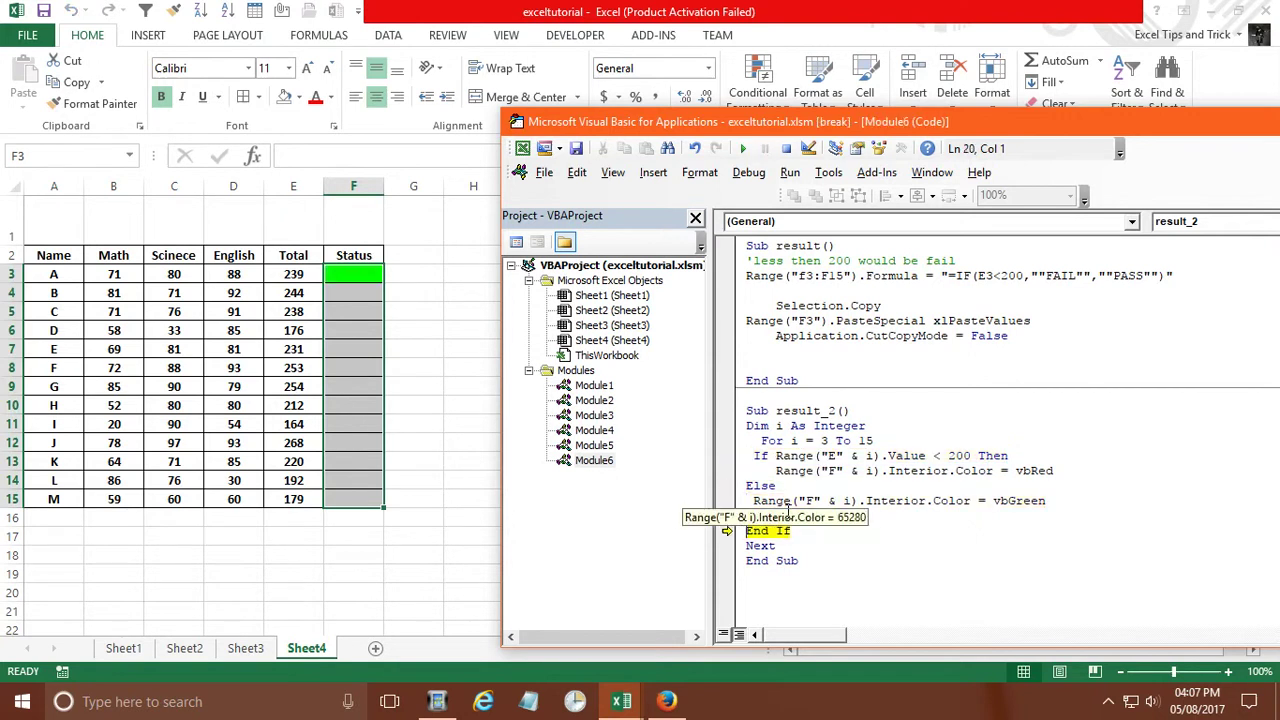
key("F8")
key("F8")
key("F8")
key("F8")
key("F8")
key("F8")
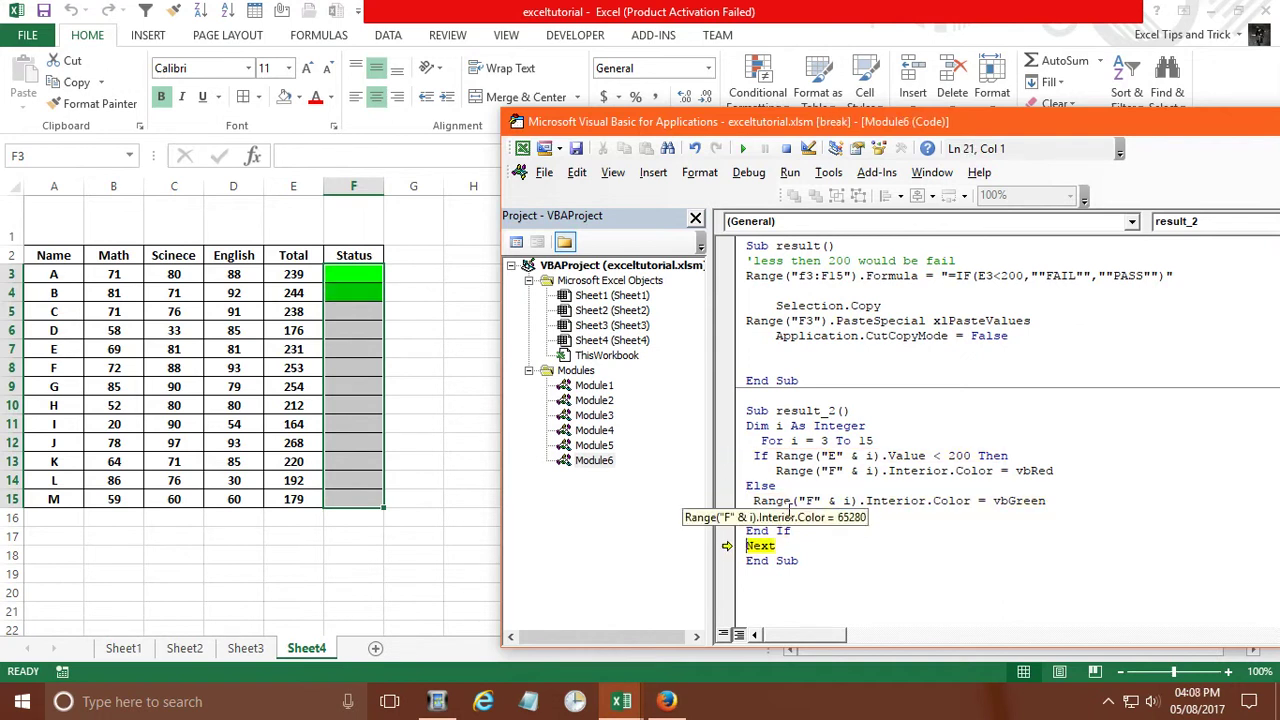
key("F8")
Step: Keep stepping as F5 turns green and F6 red, then run the rest to completion
mouse_move(877, 460)
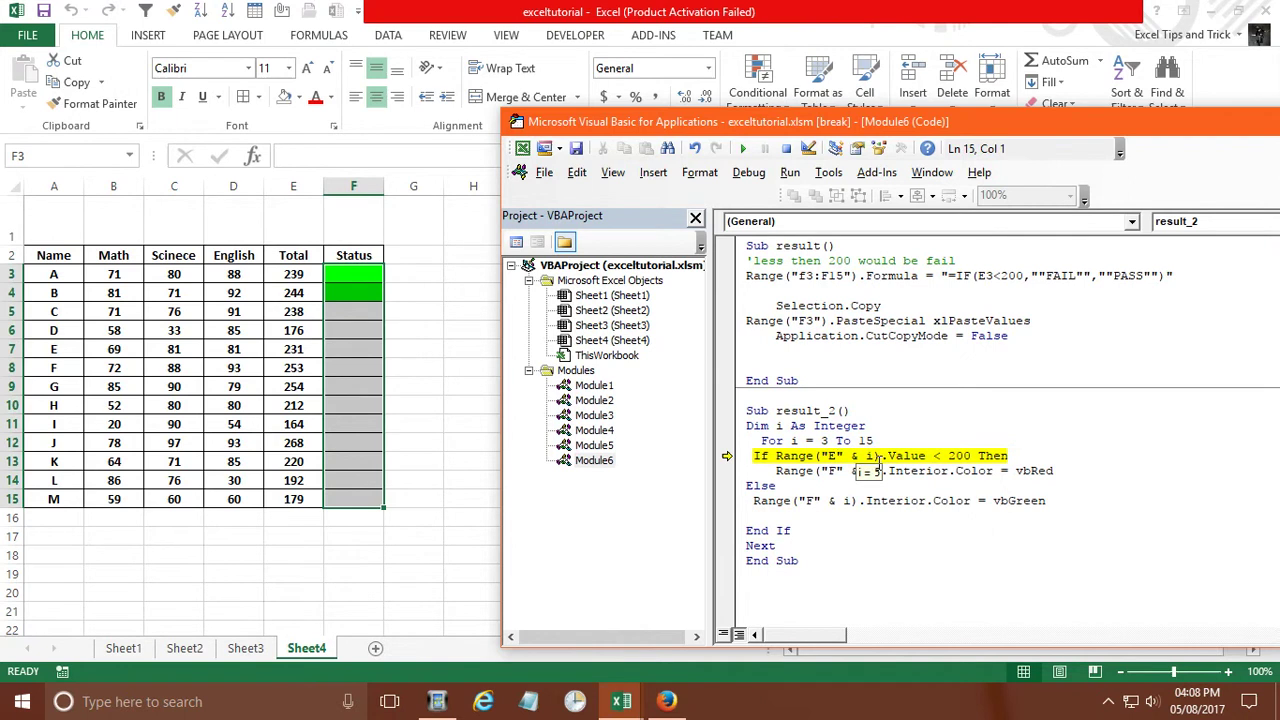
key("F8")
key("F8")
key("F8")
key("F8")
key("F8")
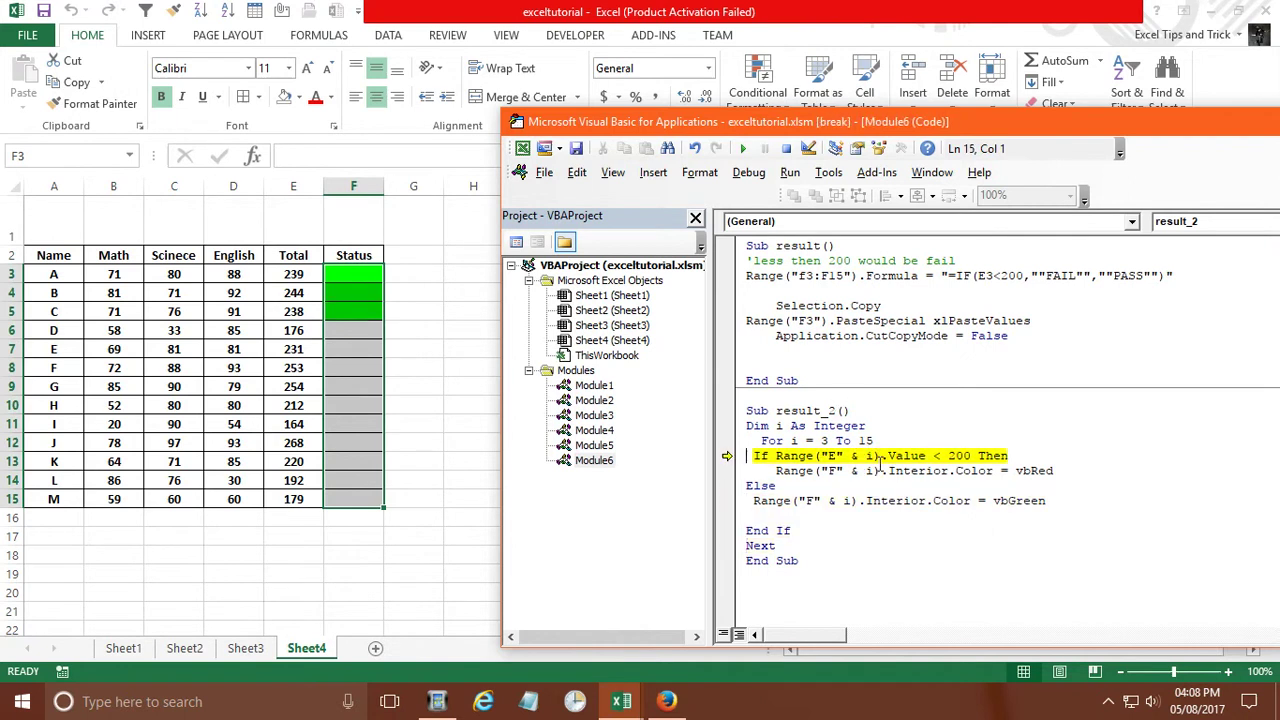
key("F8")
key("F8")
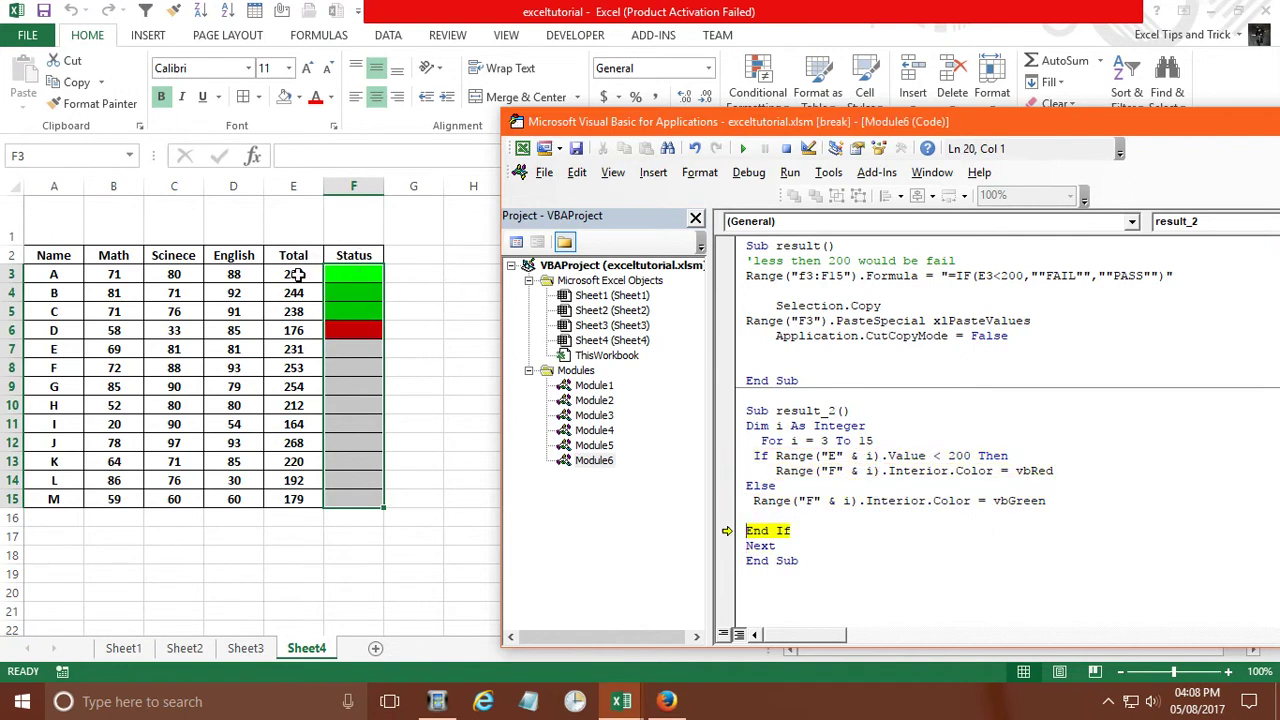
key("F8")
key("F8")
key("F8")
key("F8")
key("F8")
key("F8")
key("F8")
key("F8")
key("F8")
key("F8")
key("F8")
key("F8")
key("F8")
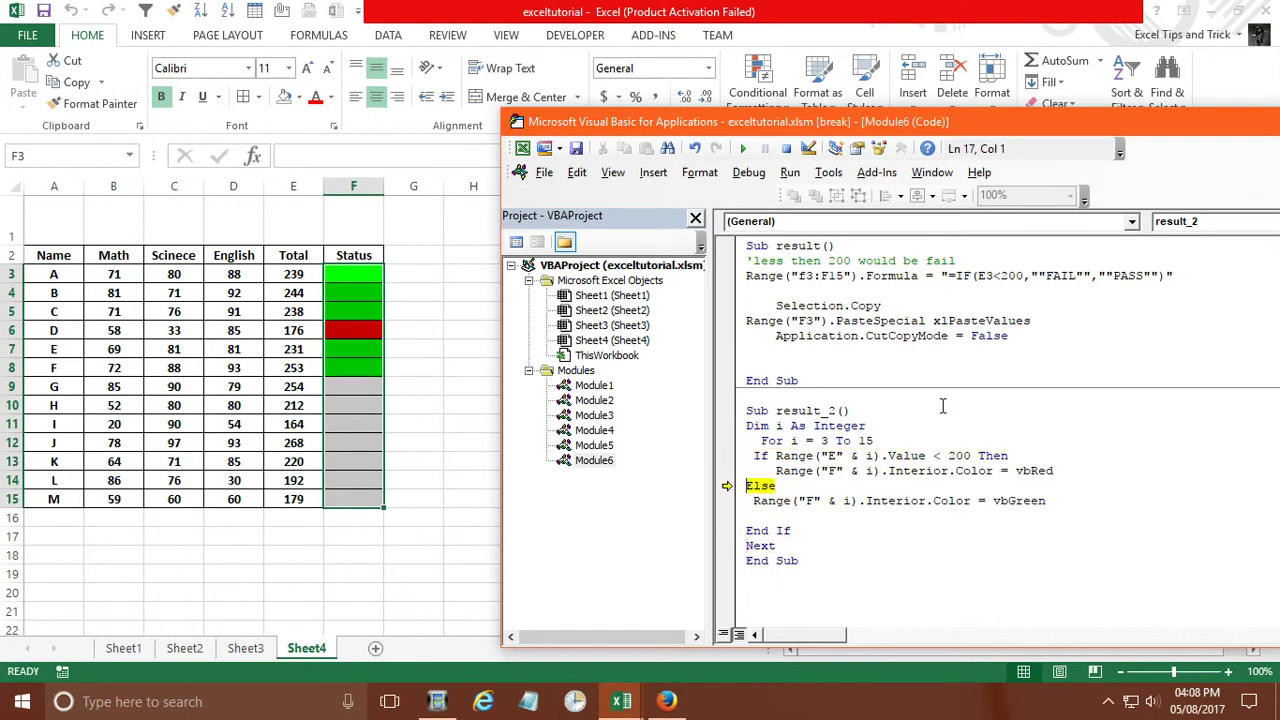
key("F8")
key("F8")
key("F8")
key("F8")
key("F8")
key("F8")
key("F8")
key("F8")
key("F8")
key("F8")
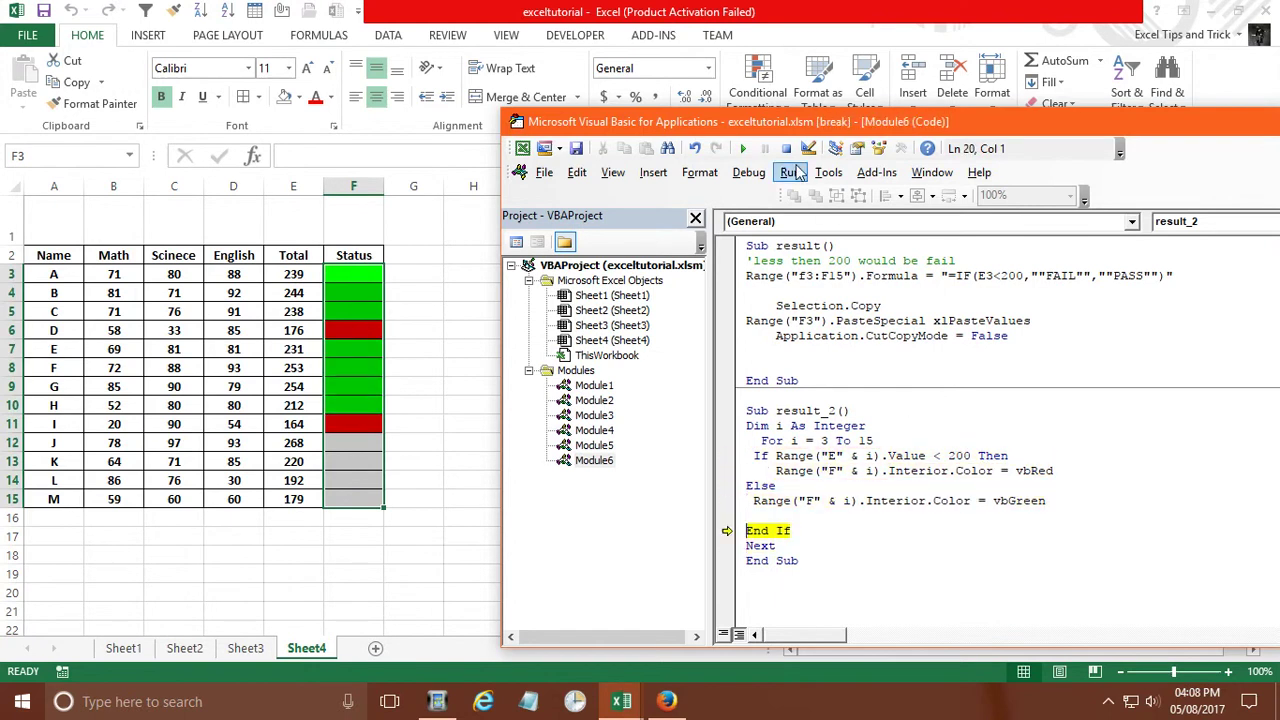
left_click(743, 148)
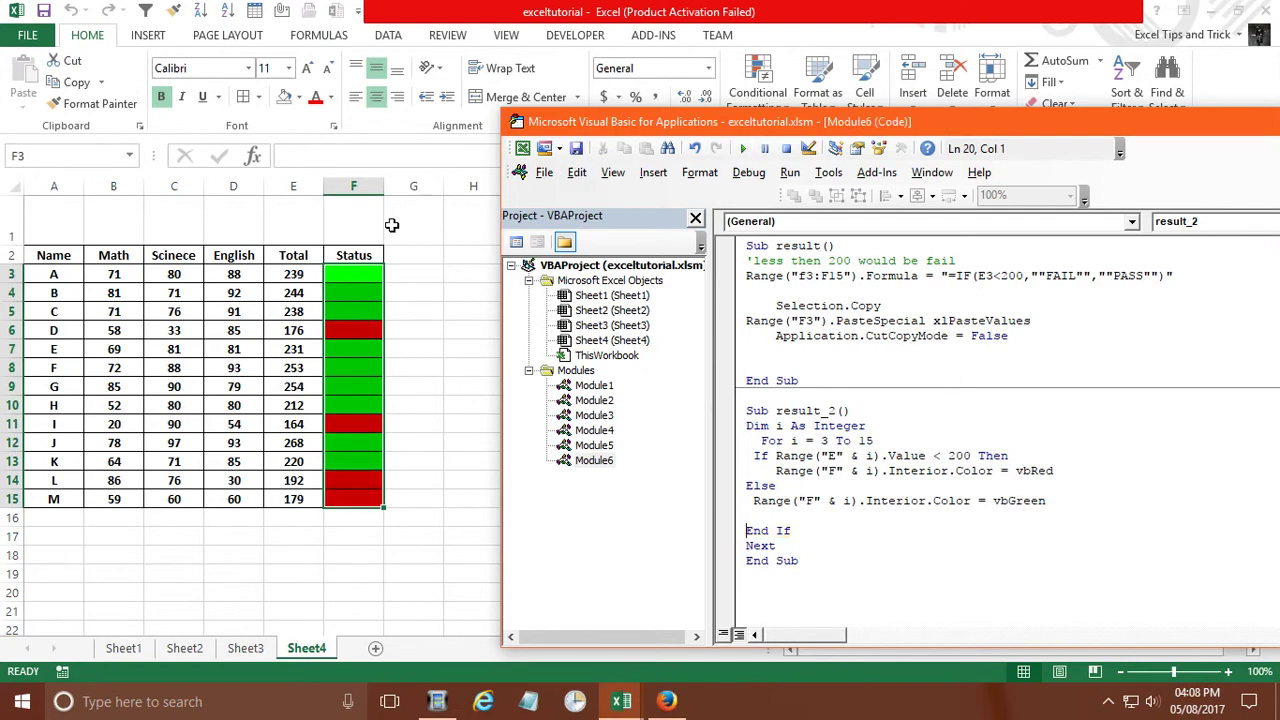
Step: Run the result macro to write PASS/FAIL into the coloured Status cells
left_click(291, 278)
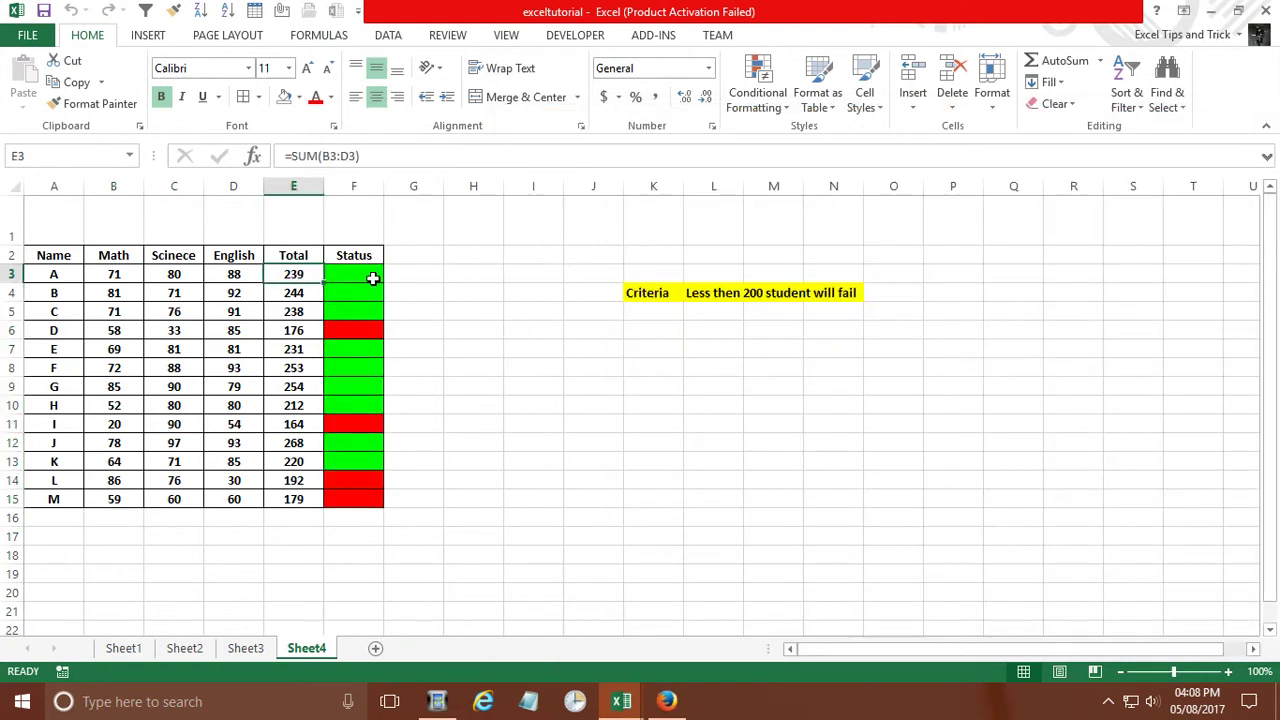
key("alt+F11")
left_click(806, 248)
key("F5")
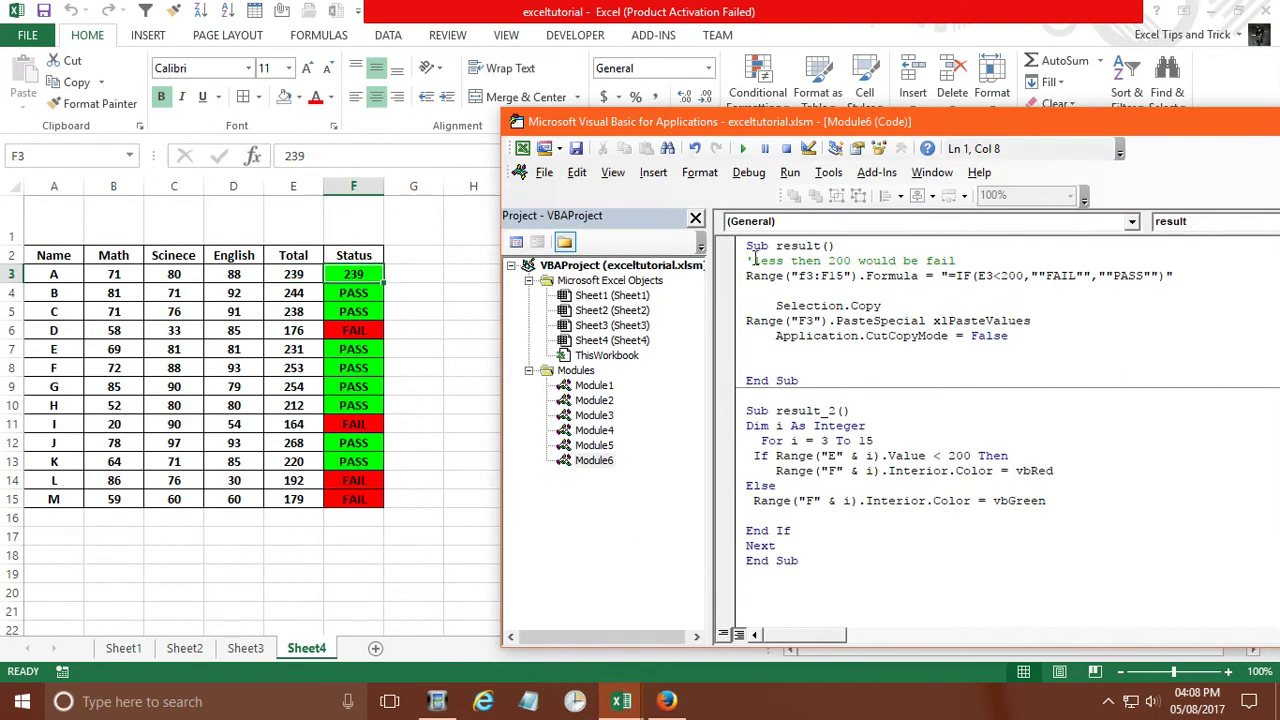
left_click(784, 246)
left_click(742, 148)
Step: Inspect the IF formulas down the Status column from F4 to F11
left_click(380, 280)
left_click(367, 293)
left_click(365, 312)
left_click(363, 332)
left_click(362, 352)
left_click(362, 370)
left_click(361, 388)
left_click(361, 406)
left_click(360, 424)
key("alt+F11")
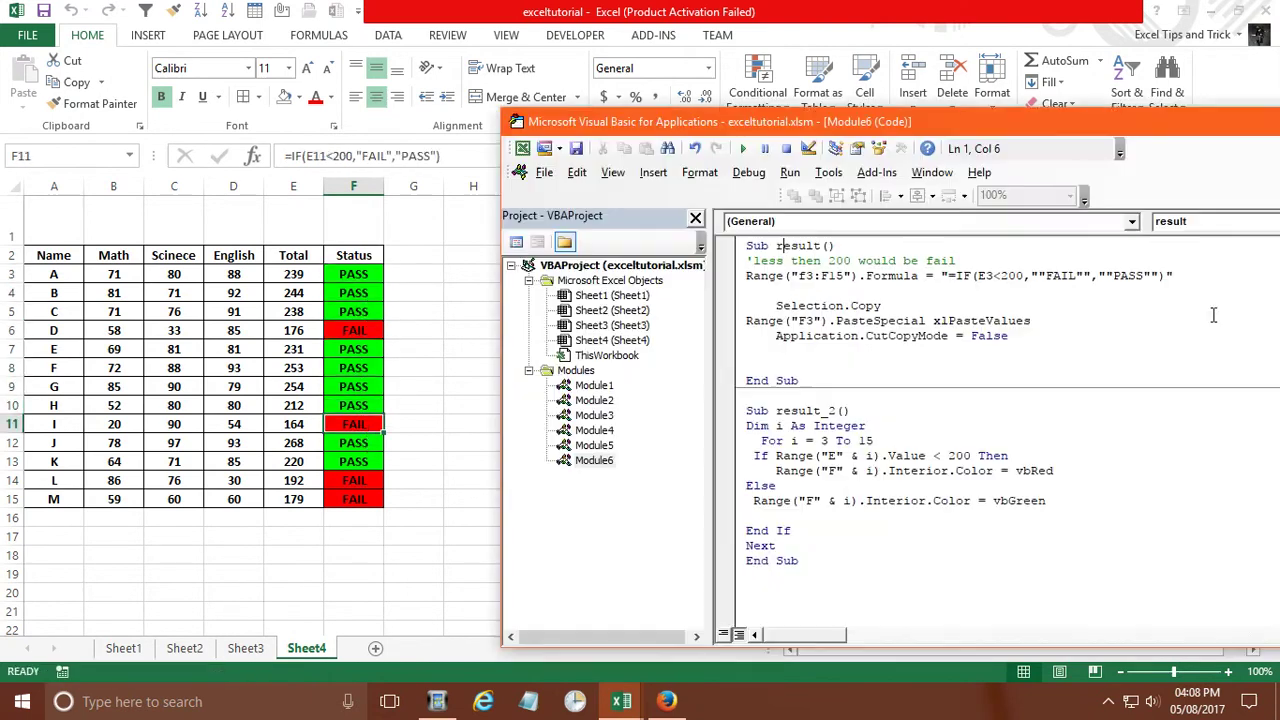
left_click(366, 277)
left_click(362, 294)
Step: Check Status cells F3 to F15, rerun the result labelling macro, and open Easy Video Maker
left_click_drag(368, 272, 366, 294)
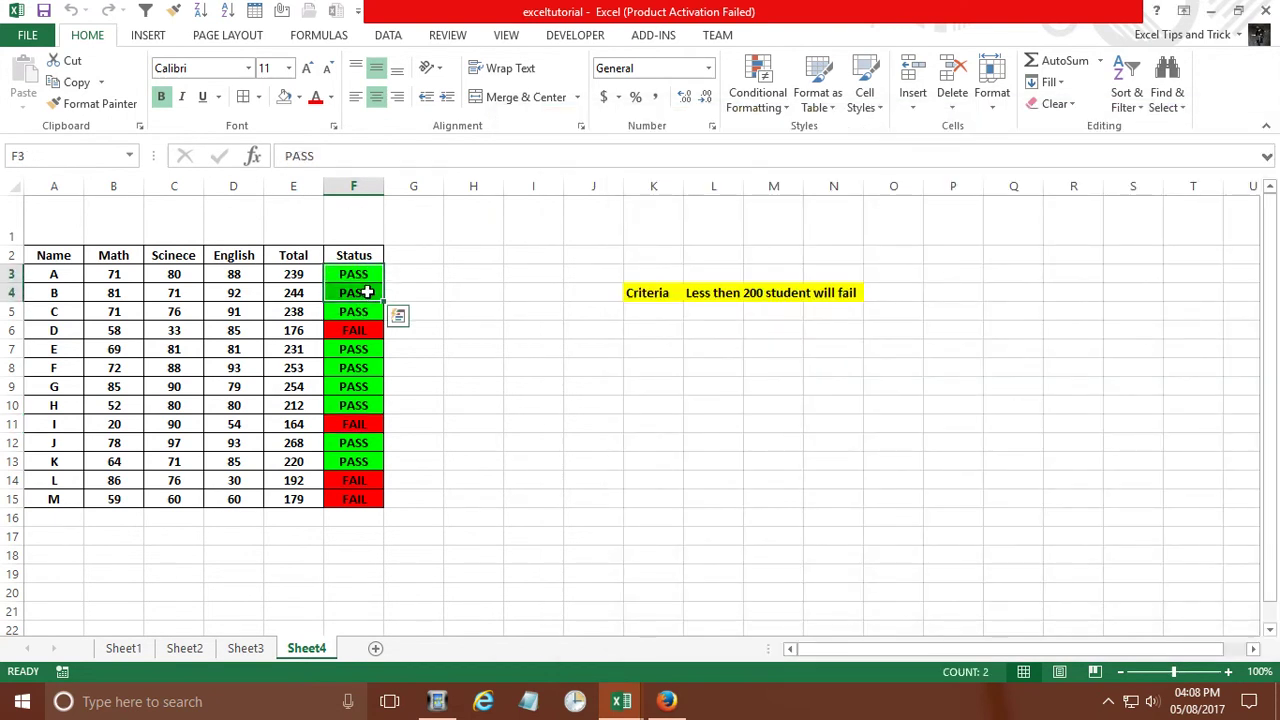
left_click(361, 320)
left_click(362, 497)
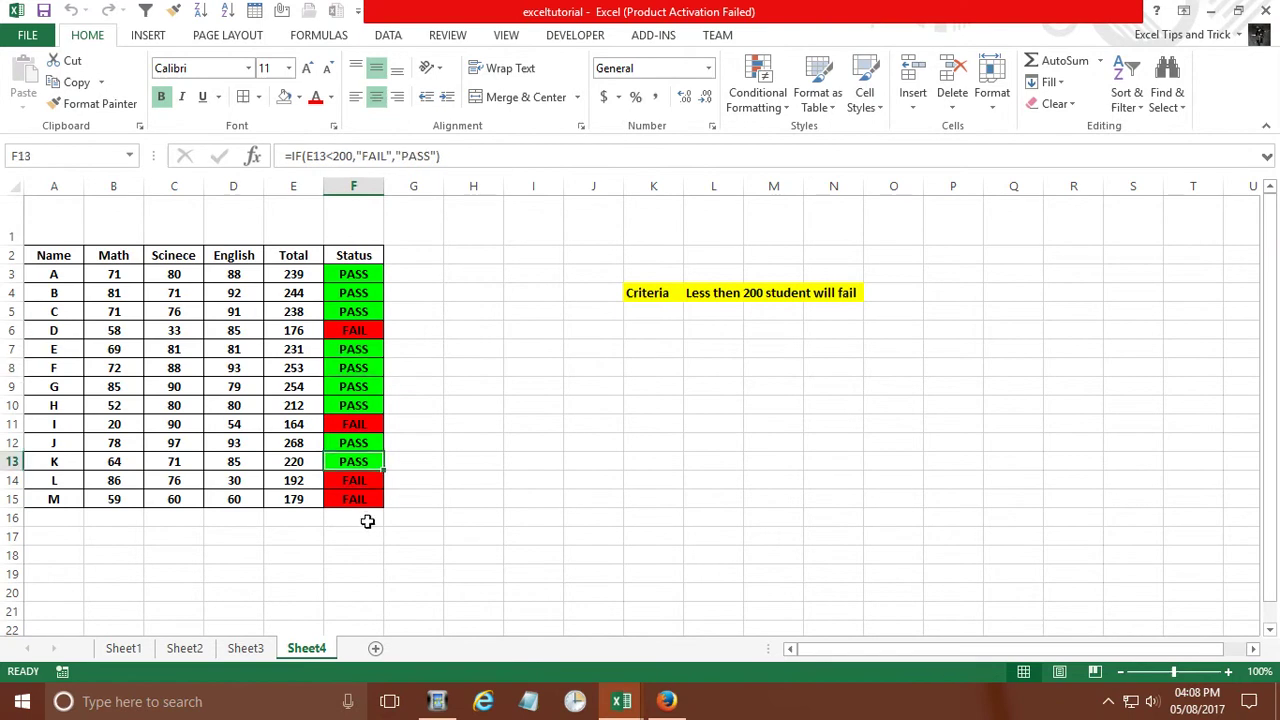
key("alt+F11")
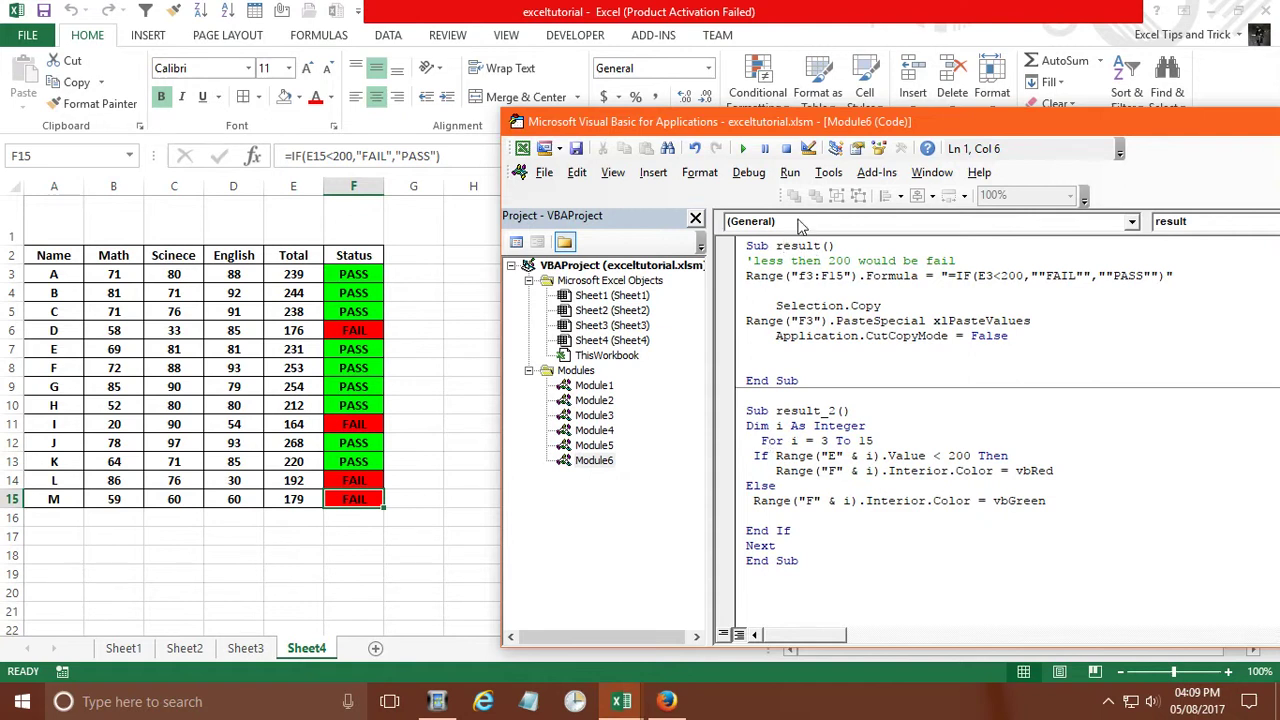
left_click(742, 148)
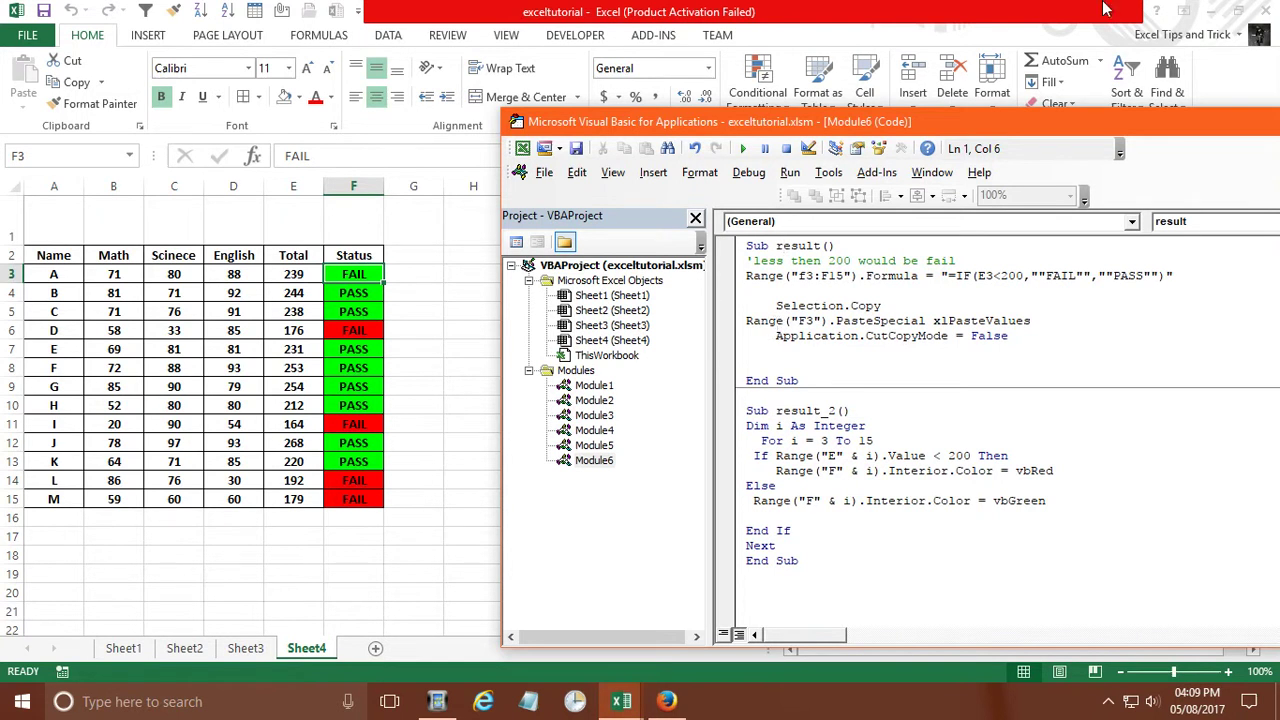
left_click(437, 701)
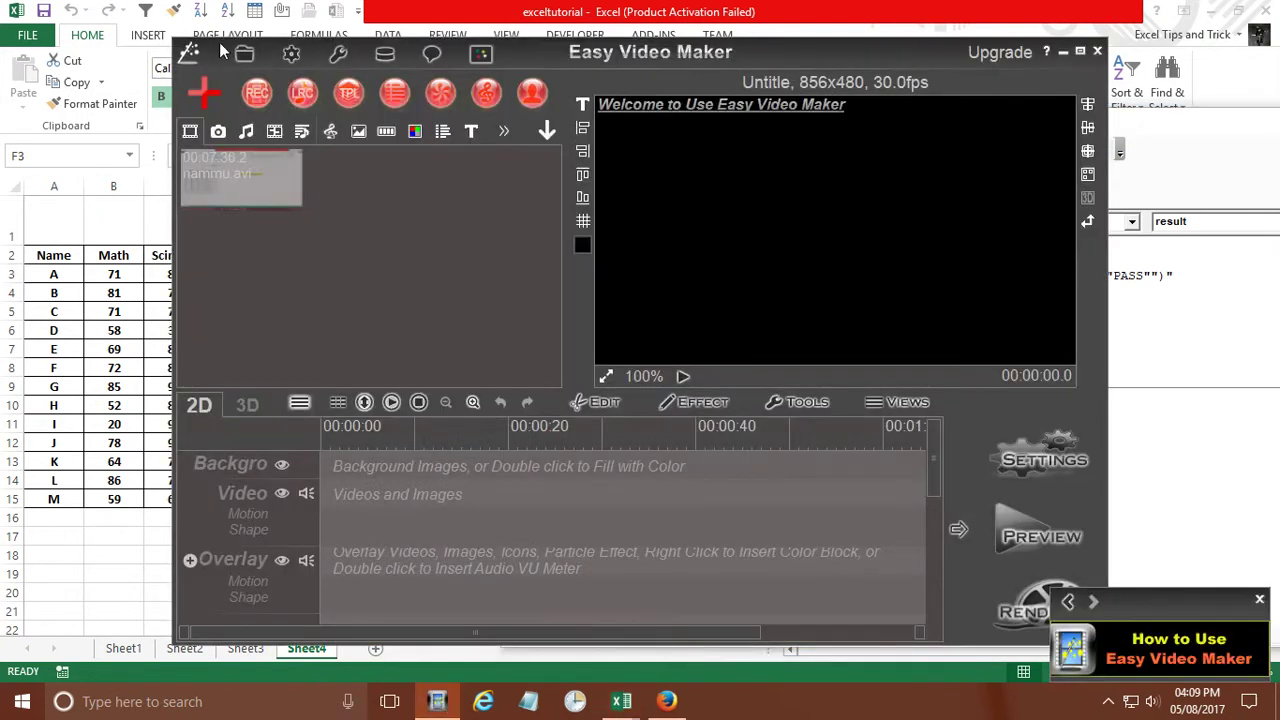